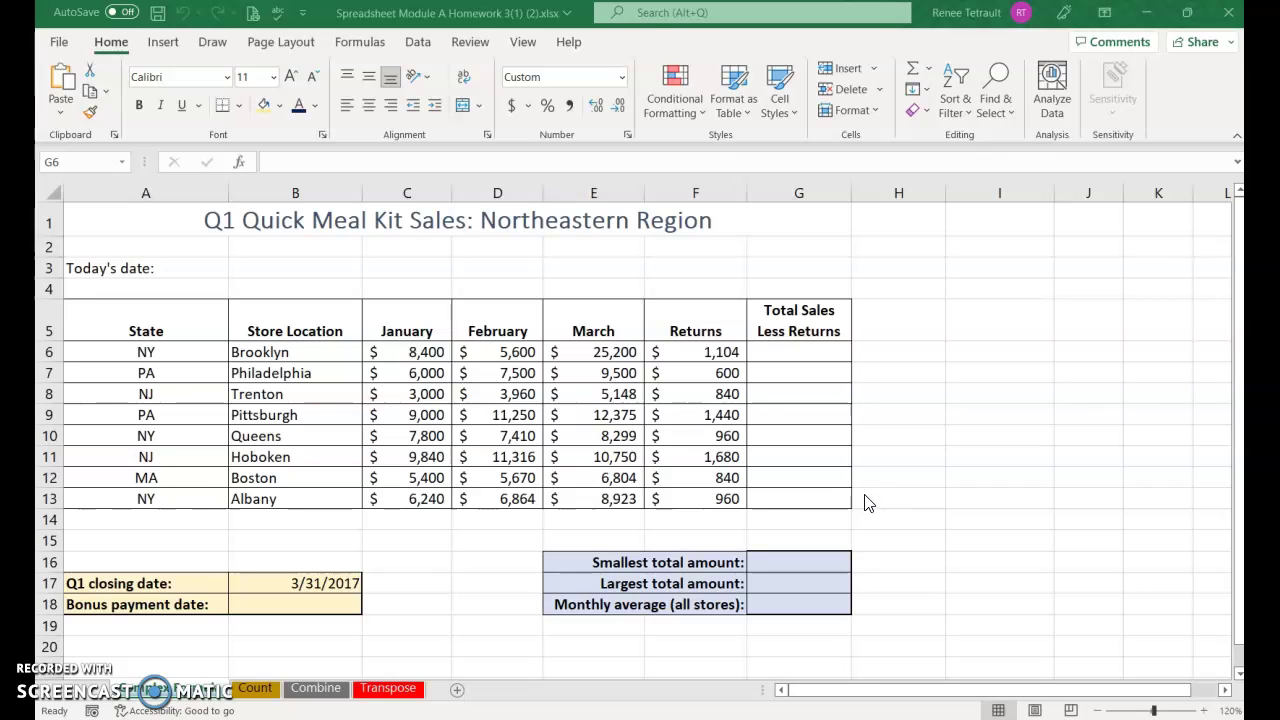
# - Enter =C6+D6+E6-F6 in G6 for Brooklyn's total less returns, showing $38,096
pyautogui.click(185, 698)
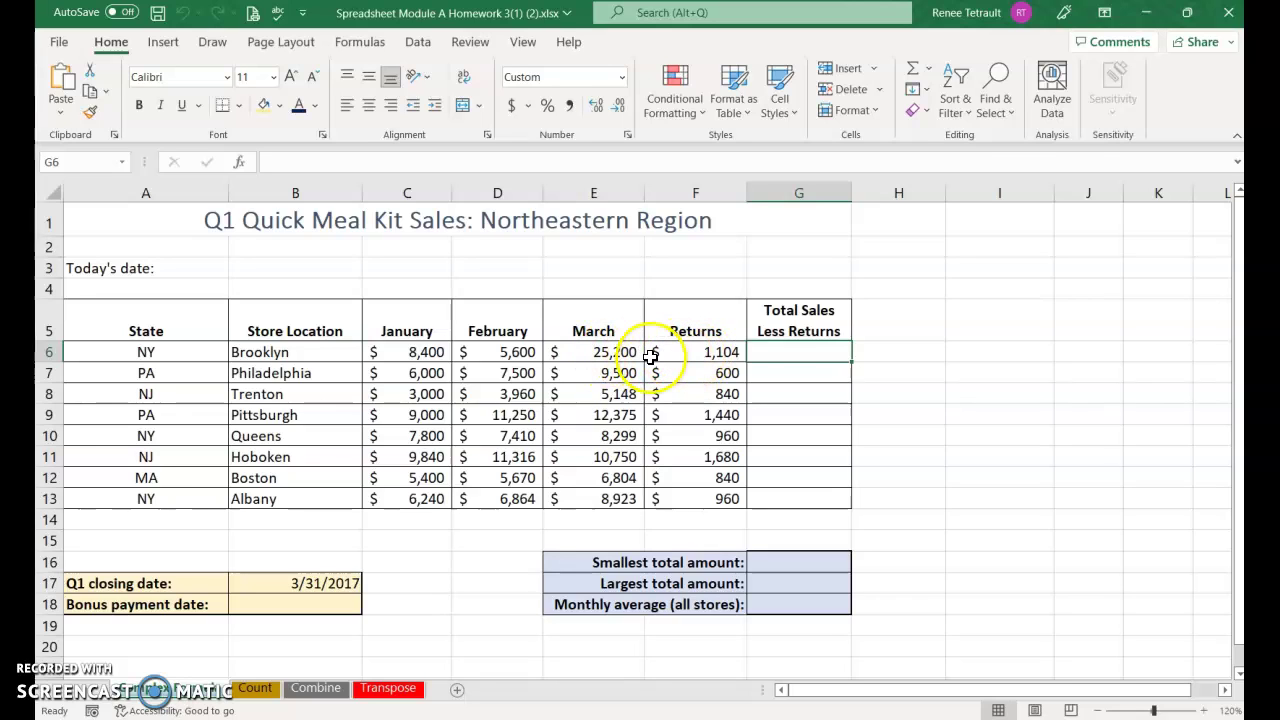
pyautogui.click(830, 352)
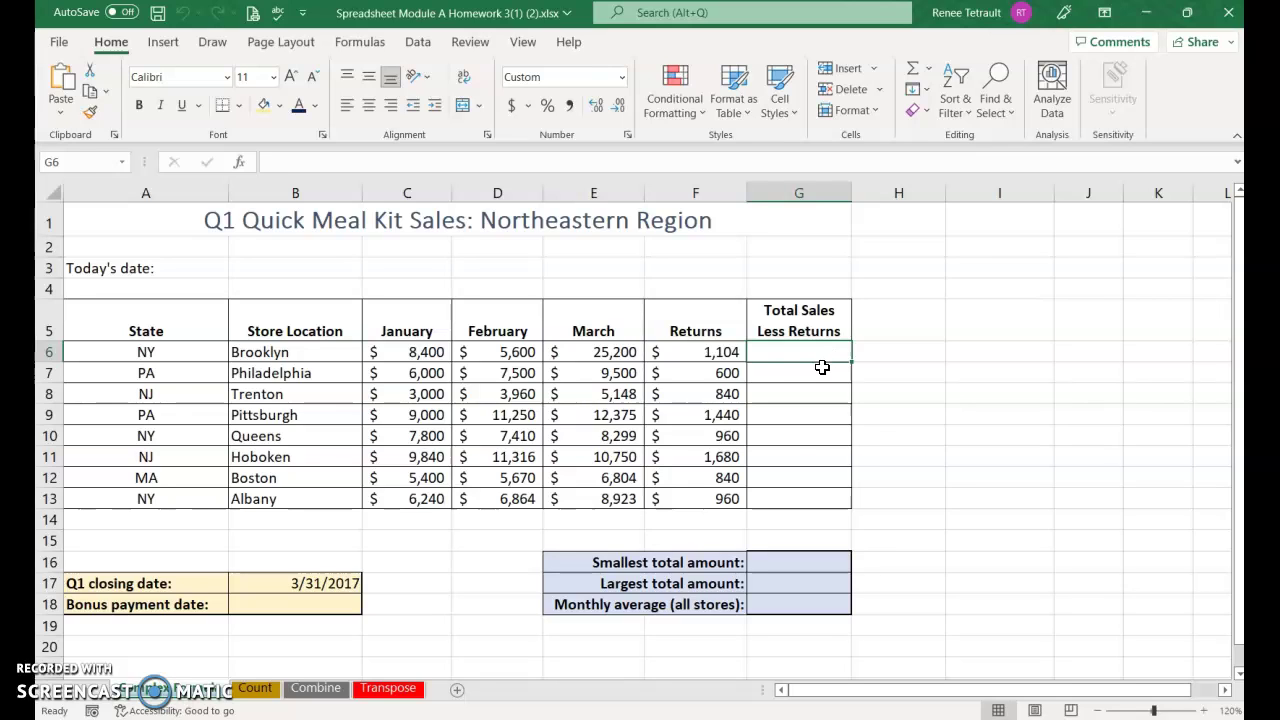
pyautogui.write('=')
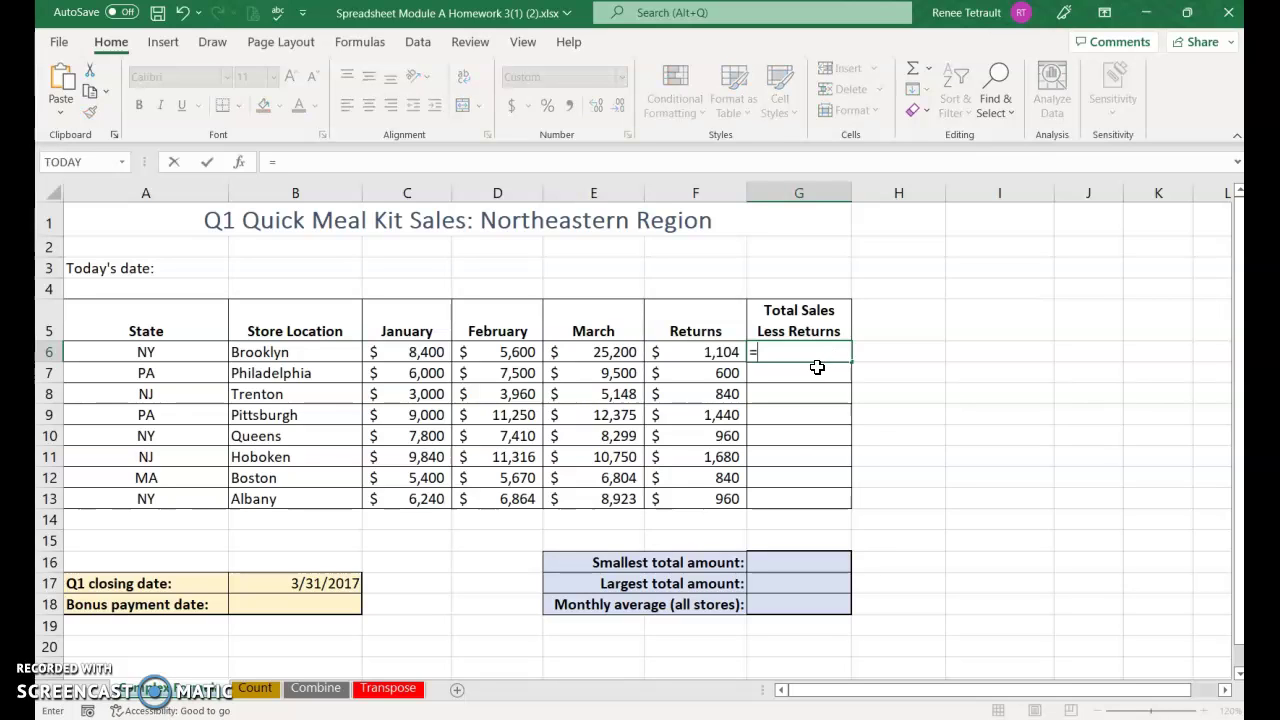
pyautogui.click(401, 354)
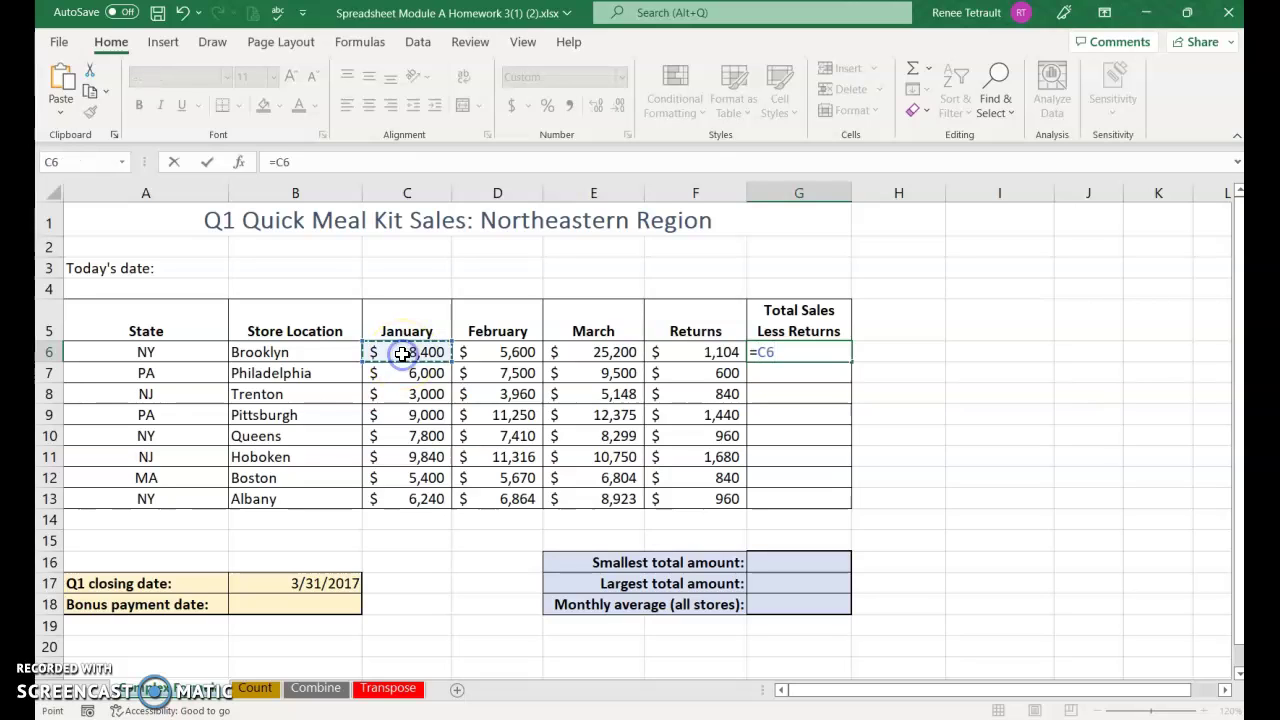
pyautogui.write('+')
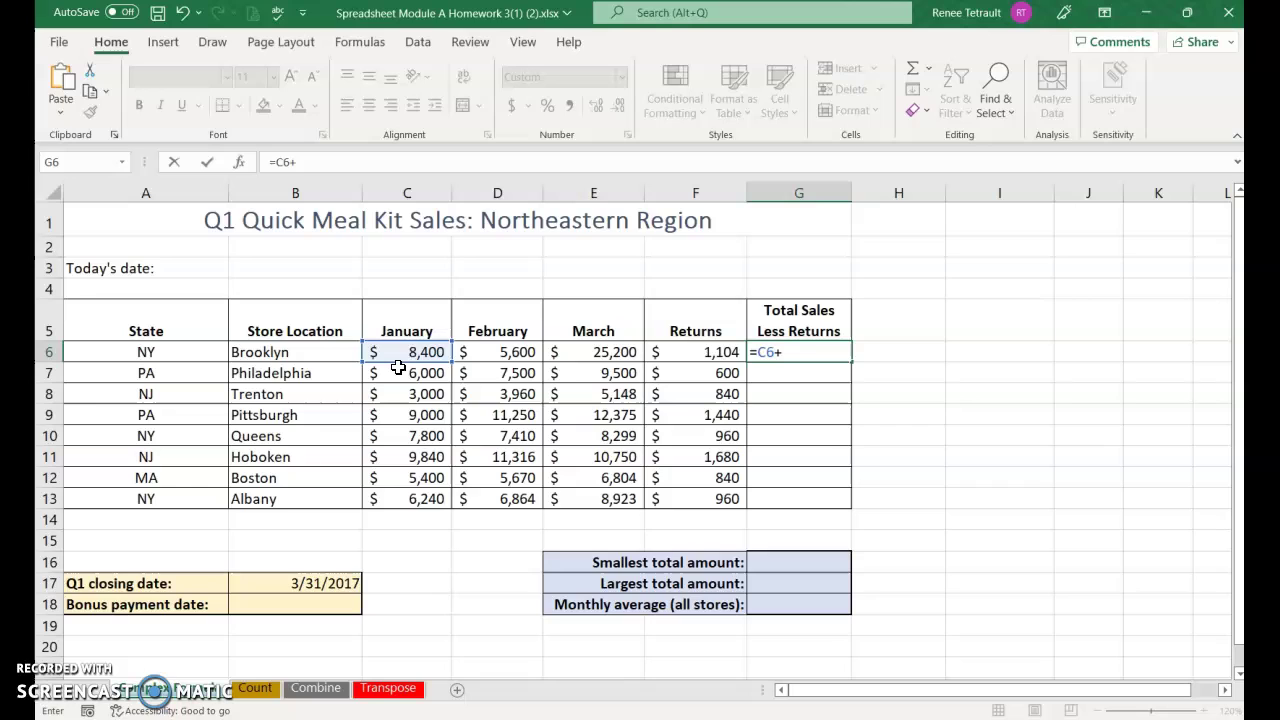
pyautogui.click(496, 350)
pyautogui.write('+')
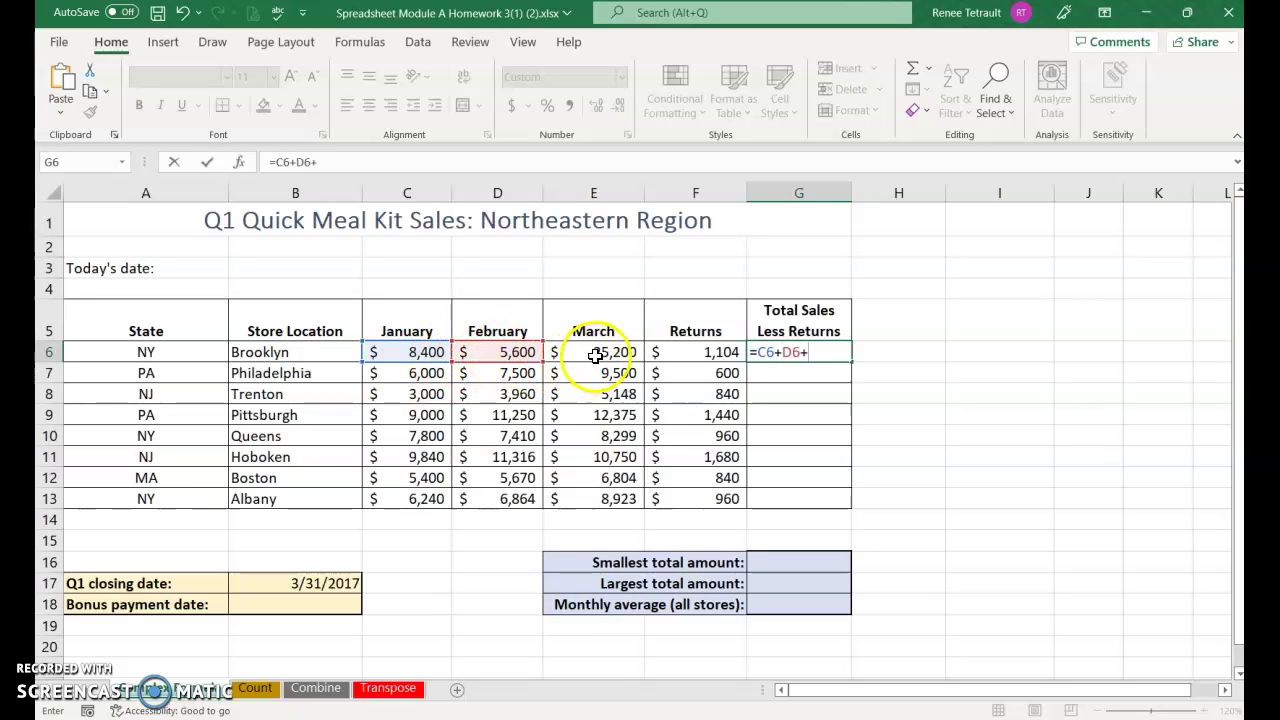
pyautogui.click(597, 353)
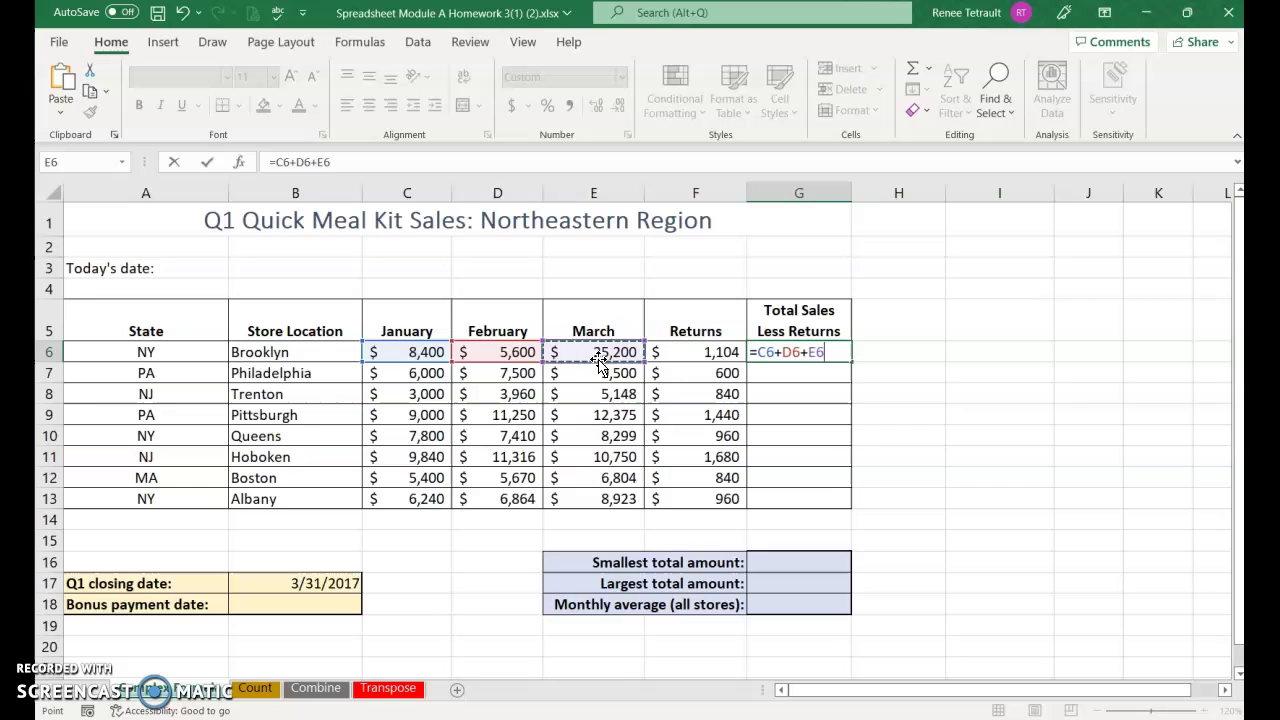
pyautogui.write('-')
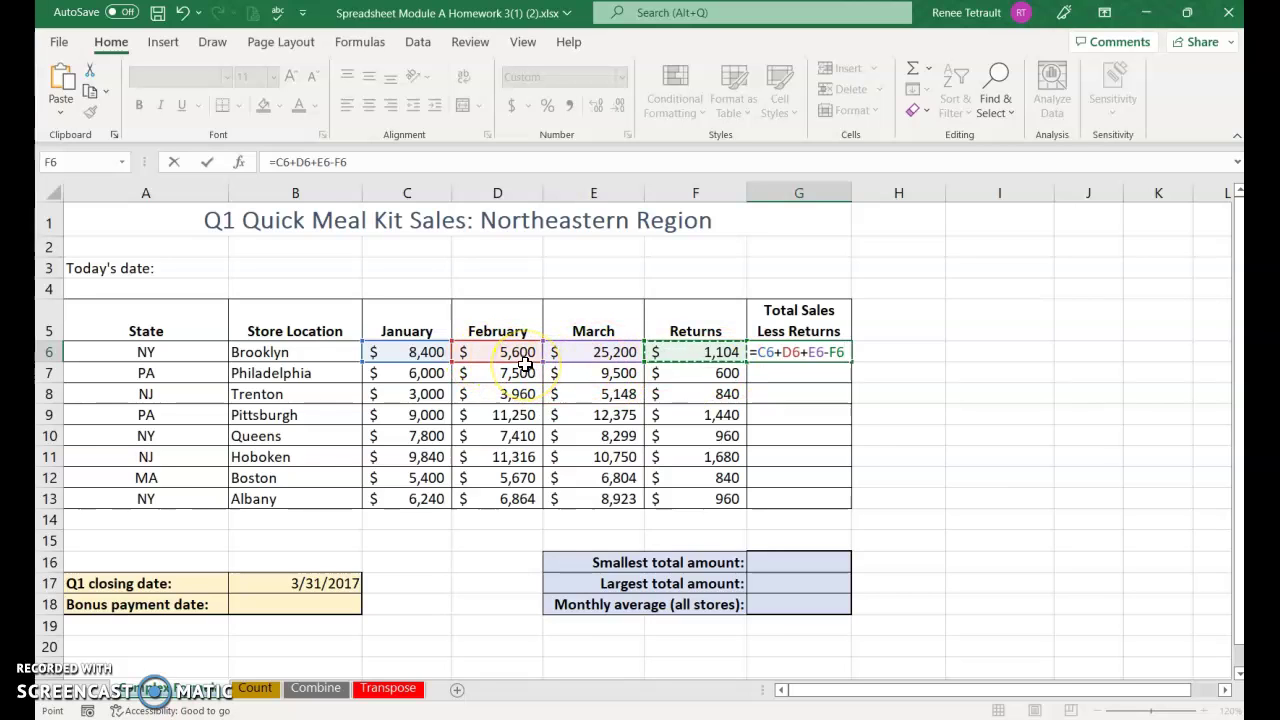
pyautogui.click(670, 354)
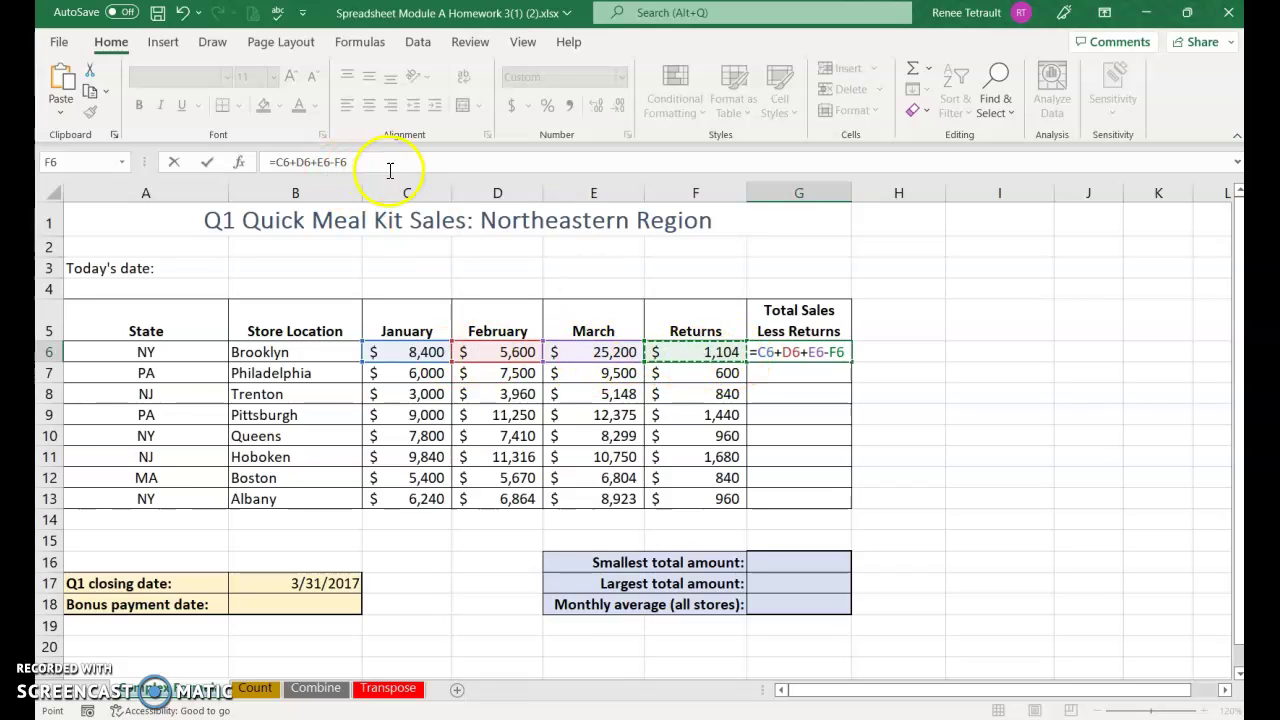
pyautogui.click(205, 168)
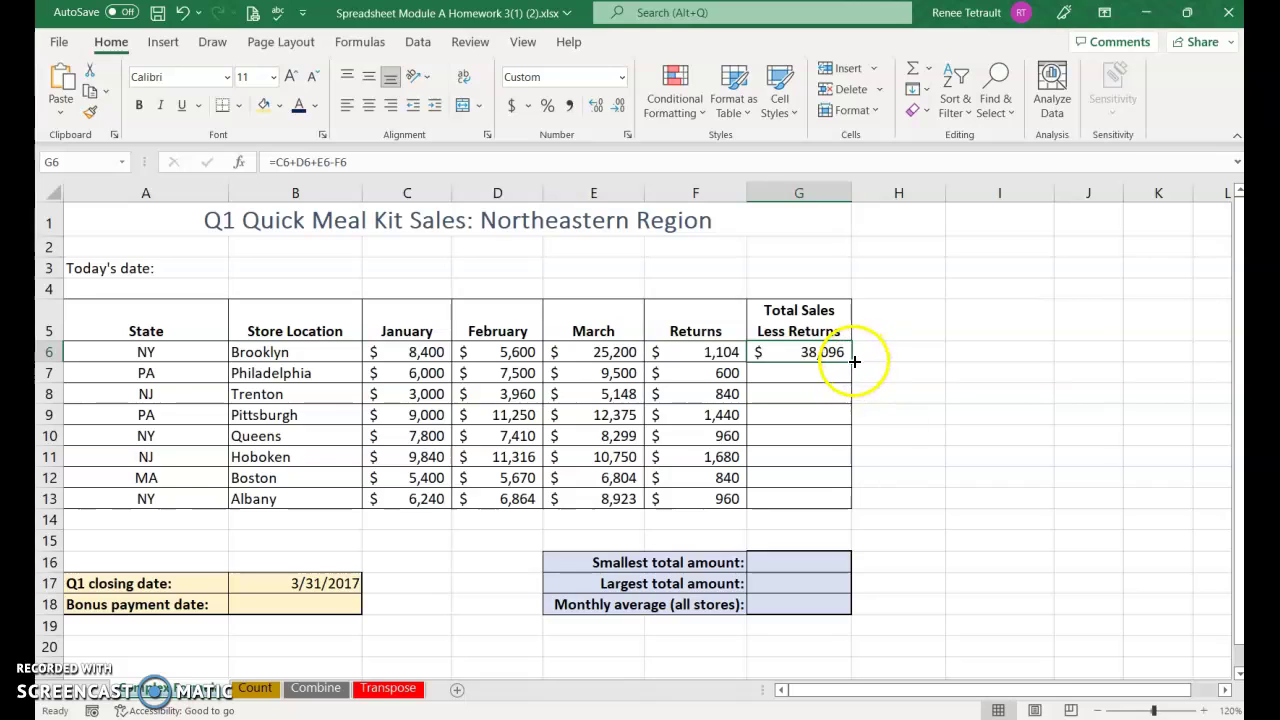
# - Fill the G6 formula down through G13 and check the copied formulas row by row
pyautogui.doubleClick(854, 362)
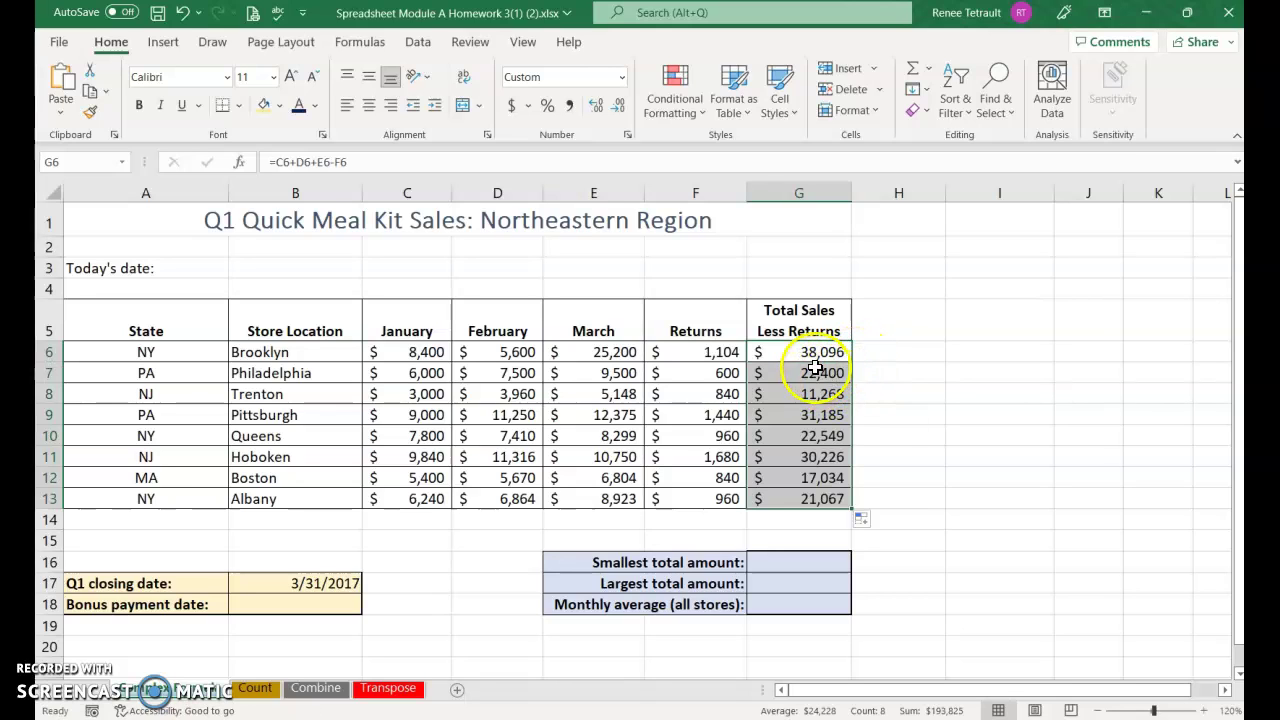
pyautogui.click(812, 358)
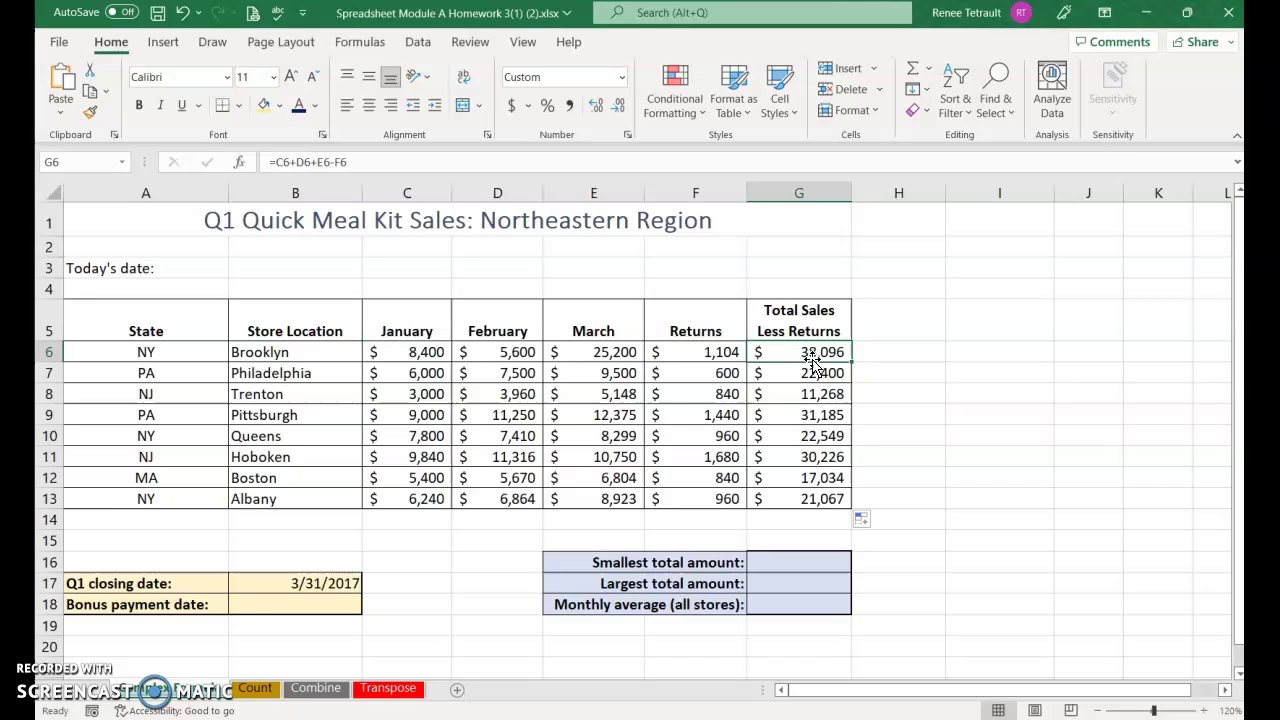
pyautogui.press('Down')
pyautogui.press('Down')
pyautogui.press('Down')
pyautogui.press('Down')
pyautogui.press('Down')
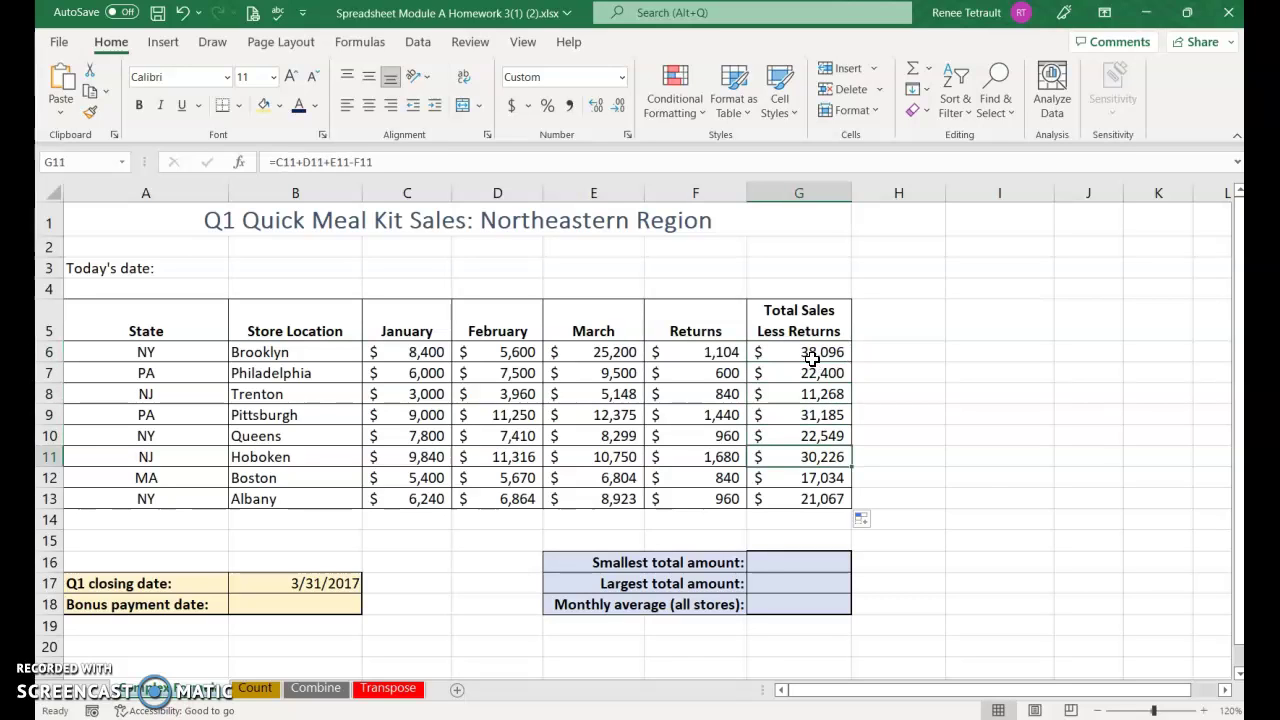
pyautogui.press('Down')
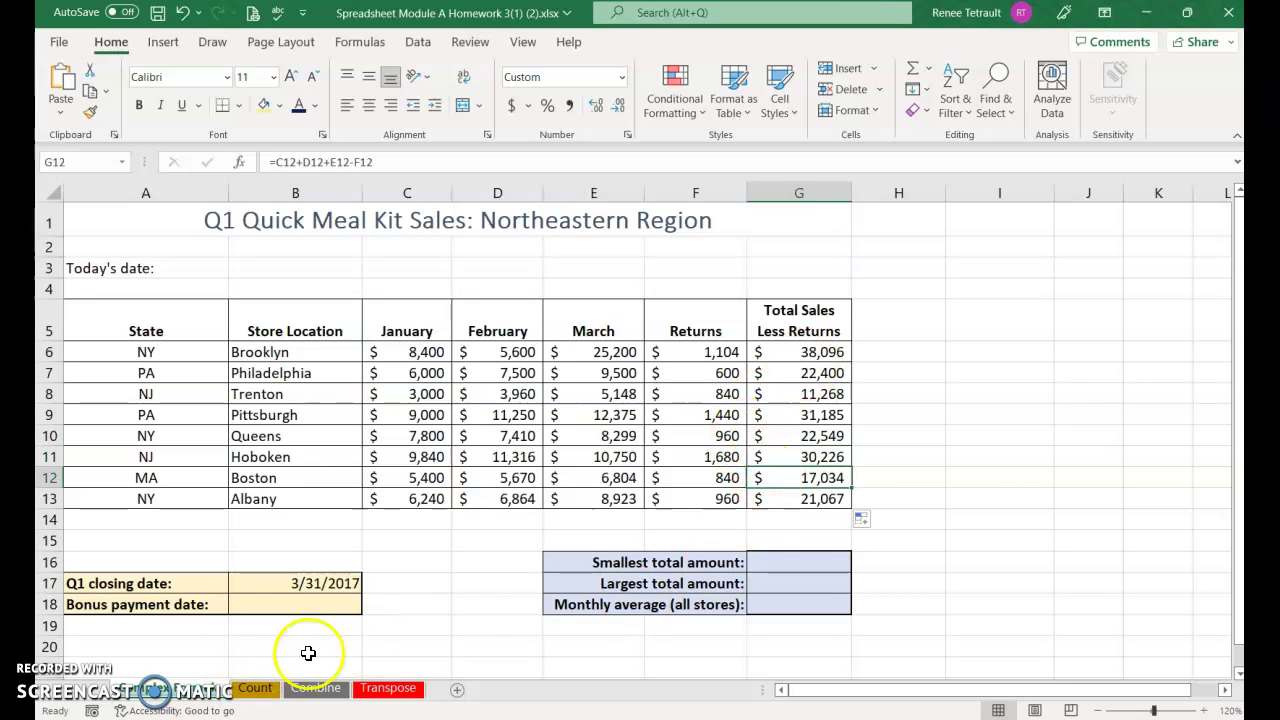
# - Put =MIN(G6:G13) in G16, showing the smallest total of $11,268
pyautogui.click(807, 565)
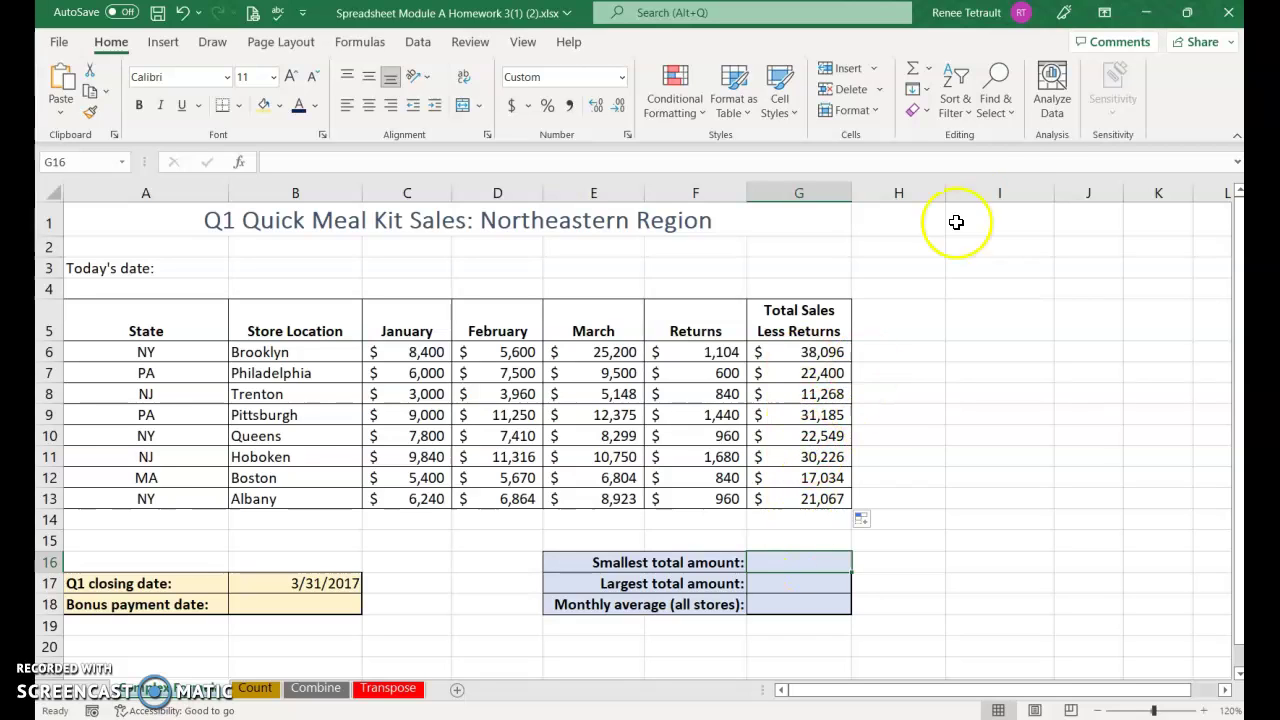
pyautogui.click(933, 80)
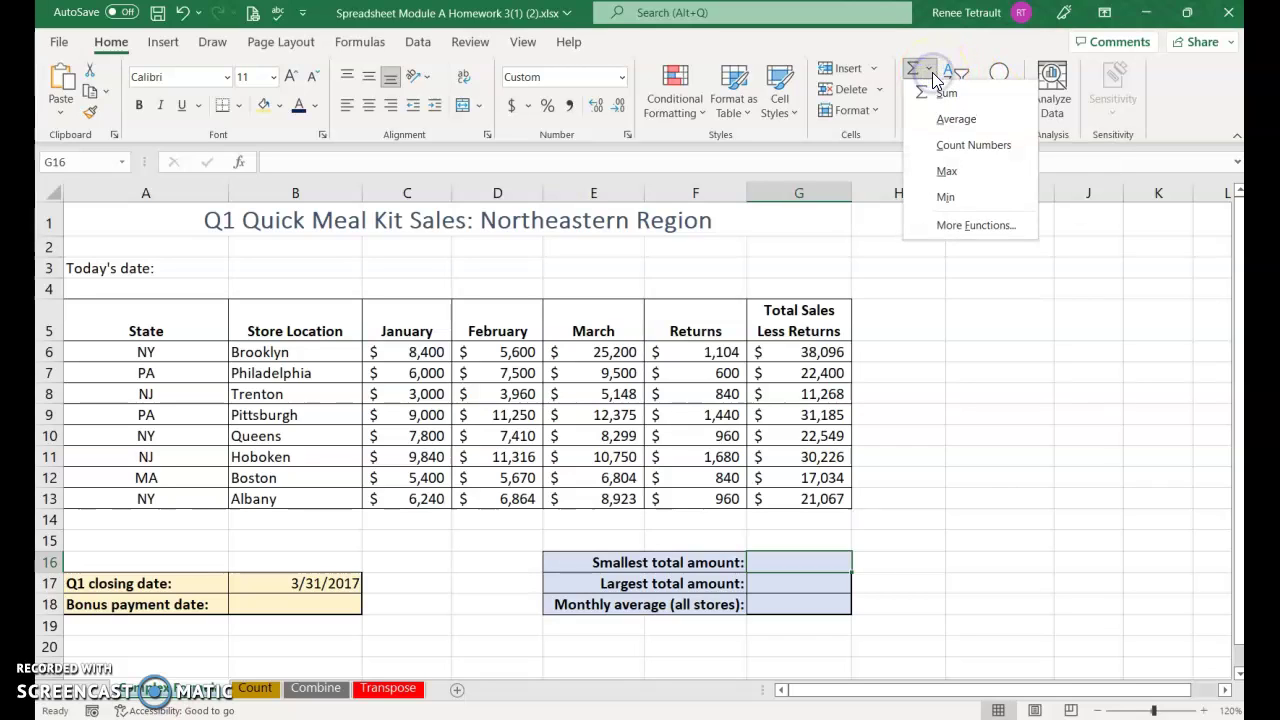
pyautogui.click(946, 197)
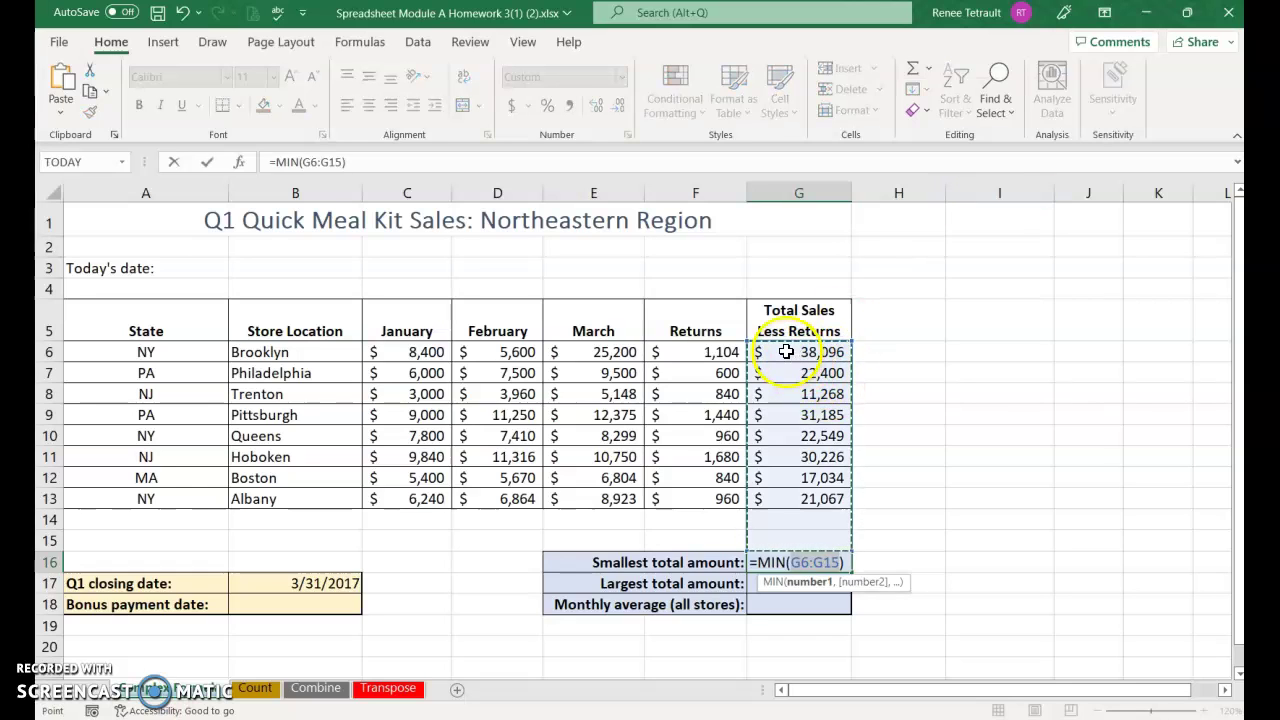
pyautogui.moveTo(790, 350); pyautogui.dragTo(789, 500)
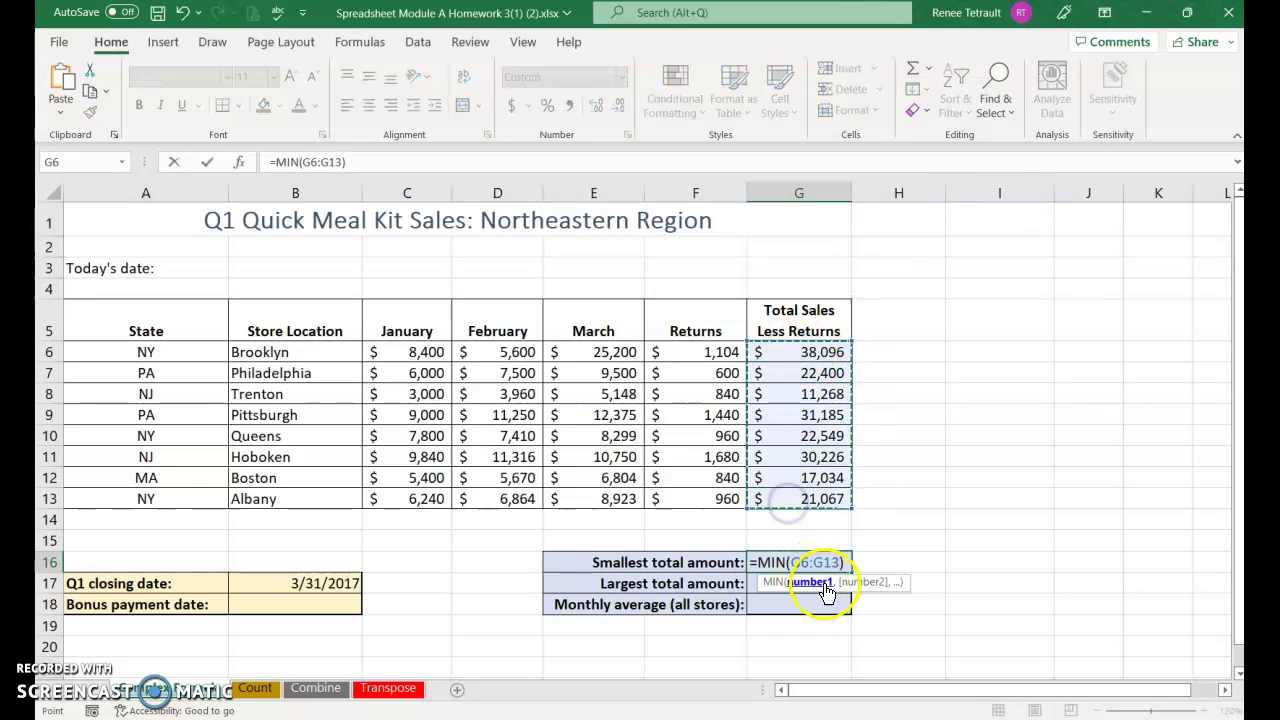
pyautogui.press('Return')
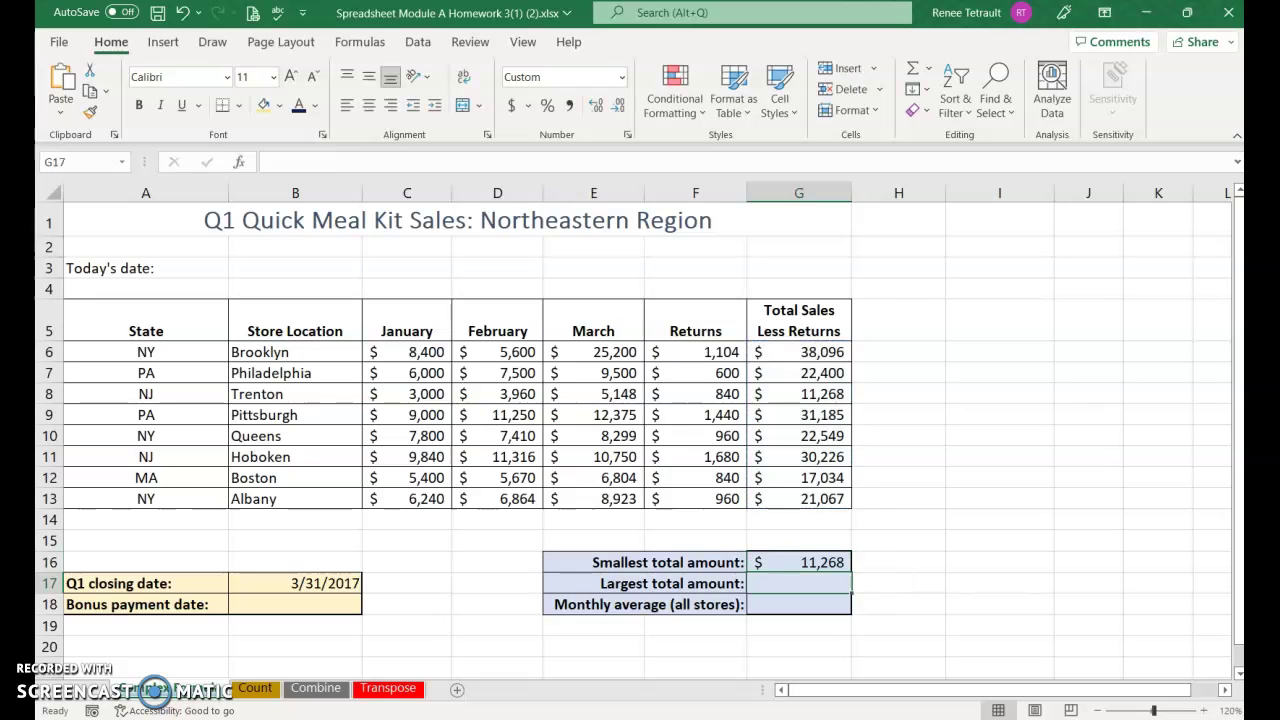
# - Put =MAX(G6:G13) in G17, showing the largest total of $38,096
pyautogui.click(930, 72)
pyautogui.click(935, 170)
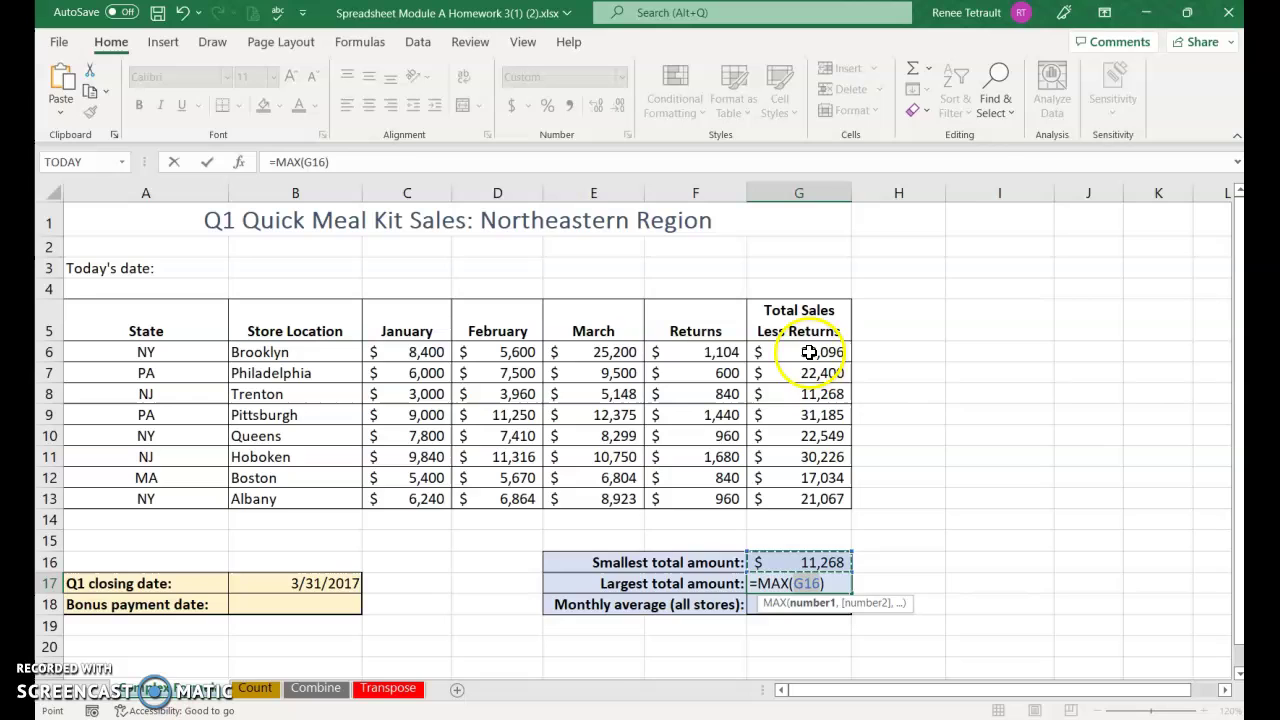
pyautogui.moveTo(808, 352); pyautogui.dragTo(808, 497)
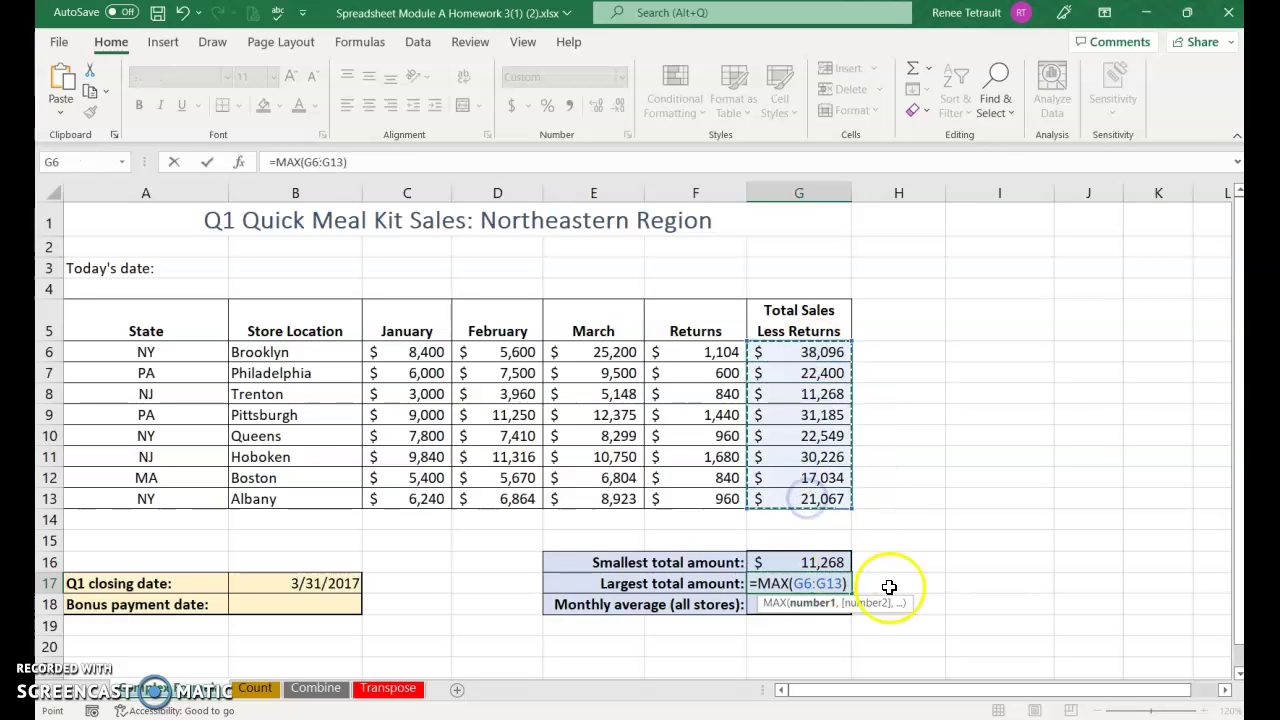
pyautogui.press('Return')
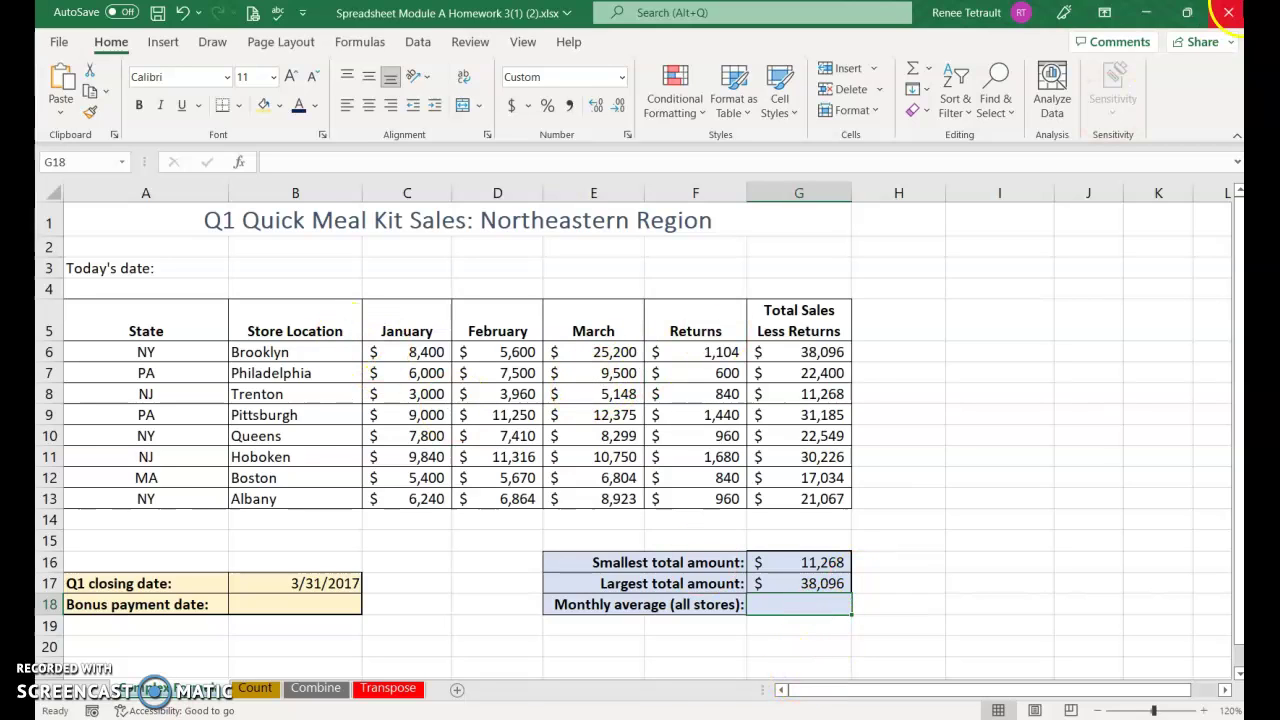
# - Enter =AVERAGE(C6:E13) in G18 to show the $8,427 monthly average
pyautogui.click(927, 68)
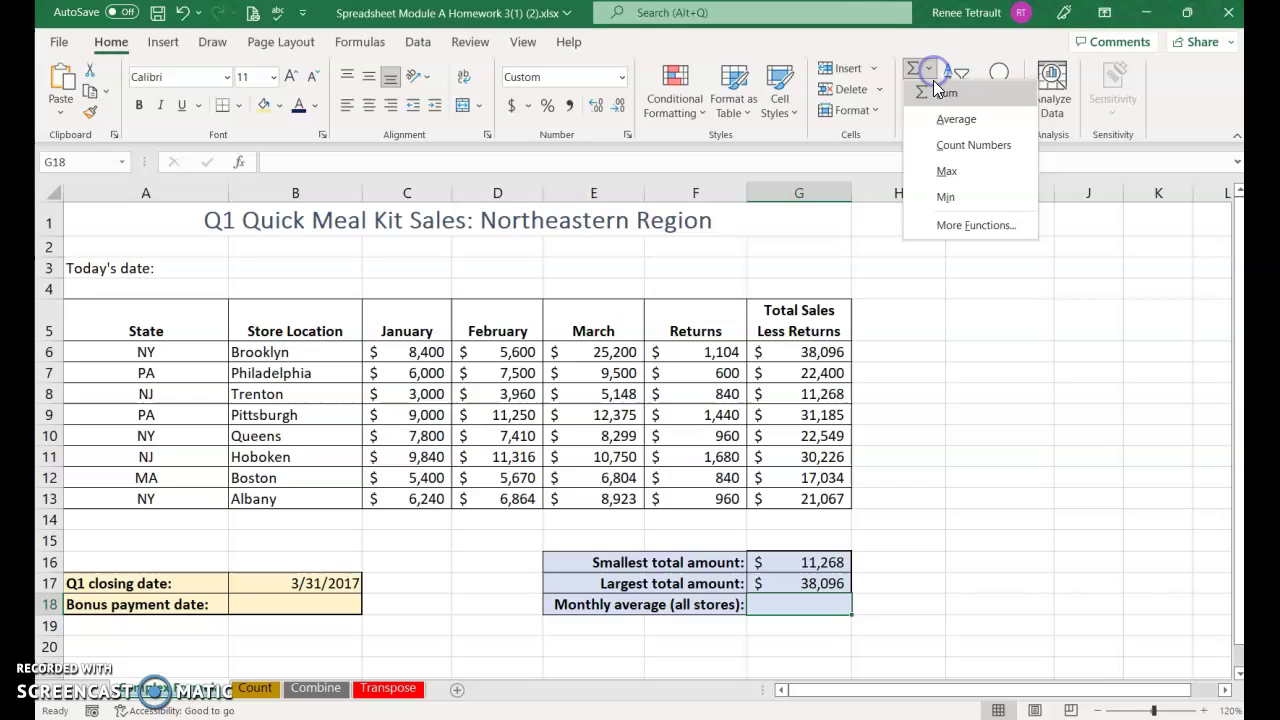
pyautogui.click(955, 120)
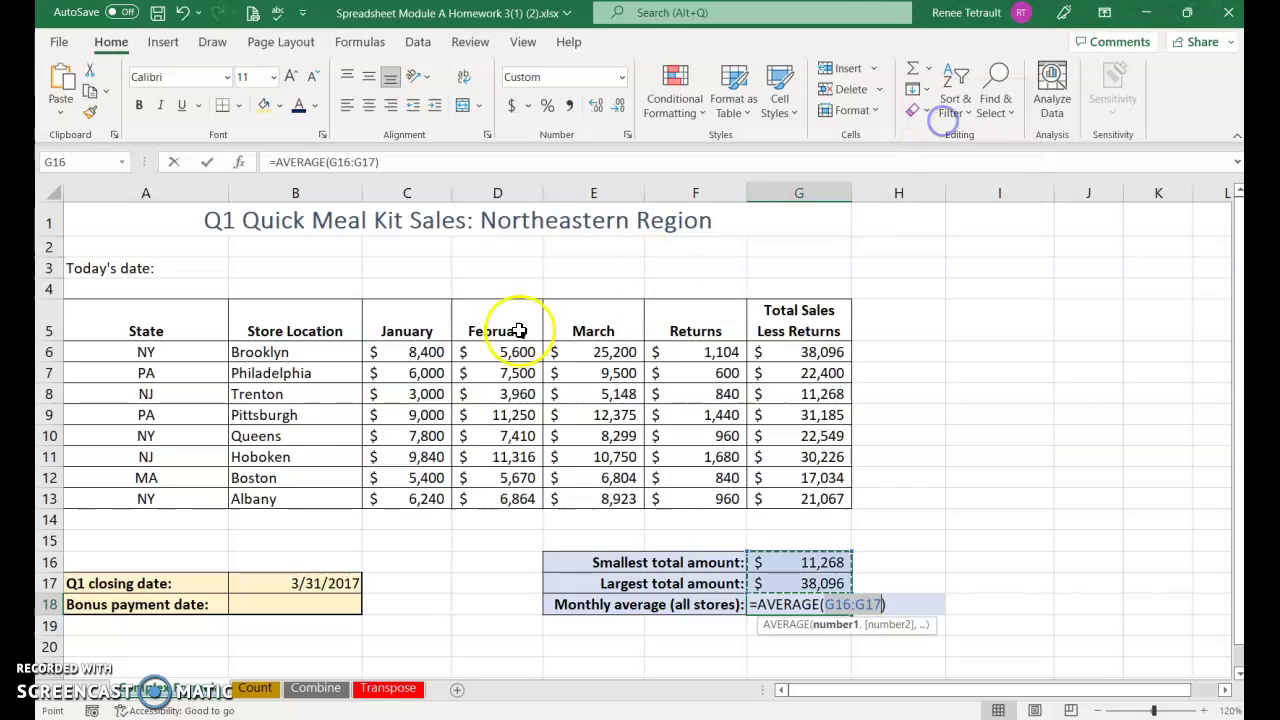
pyautogui.click(391, 356)
pyautogui.moveTo(391, 356); pyautogui.dragTo(604, 498)
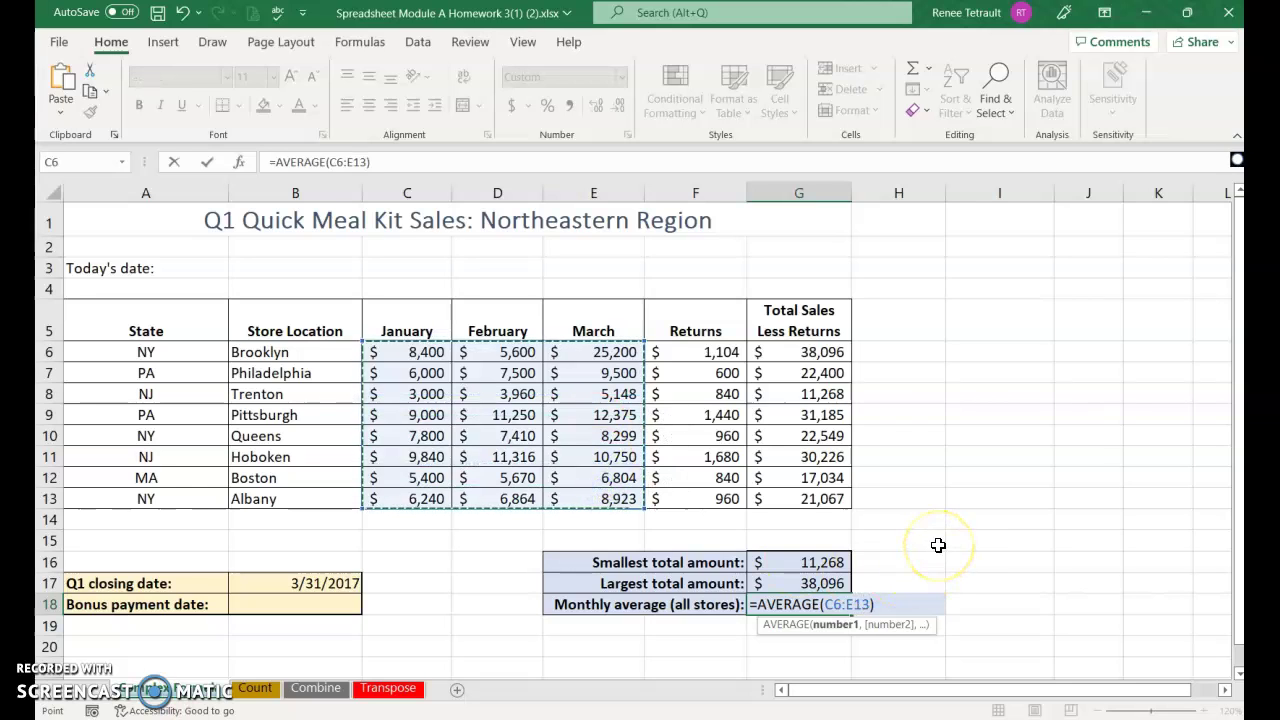
pyautogui.press('Return')
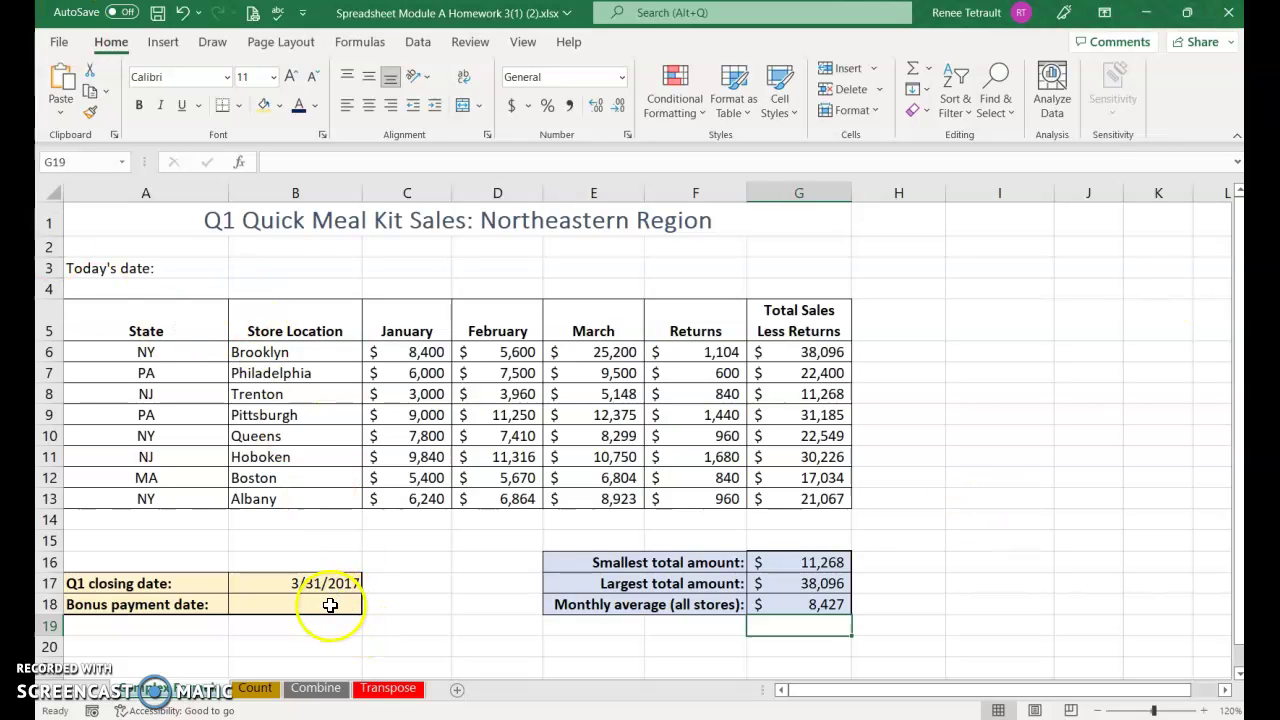
# - Enter =B17+30 in B18 so the bonus payment date reads 4/30/2017
pyautogui.click(330, 604)
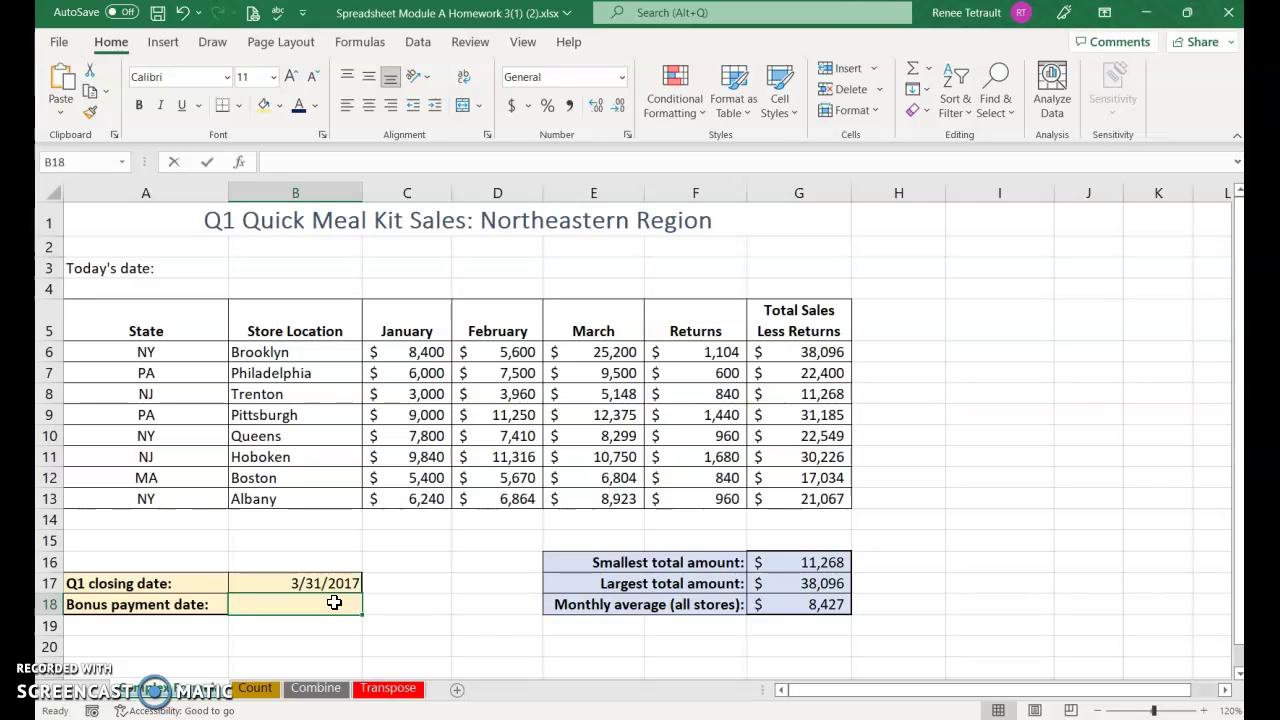
pyautogui.write('=')
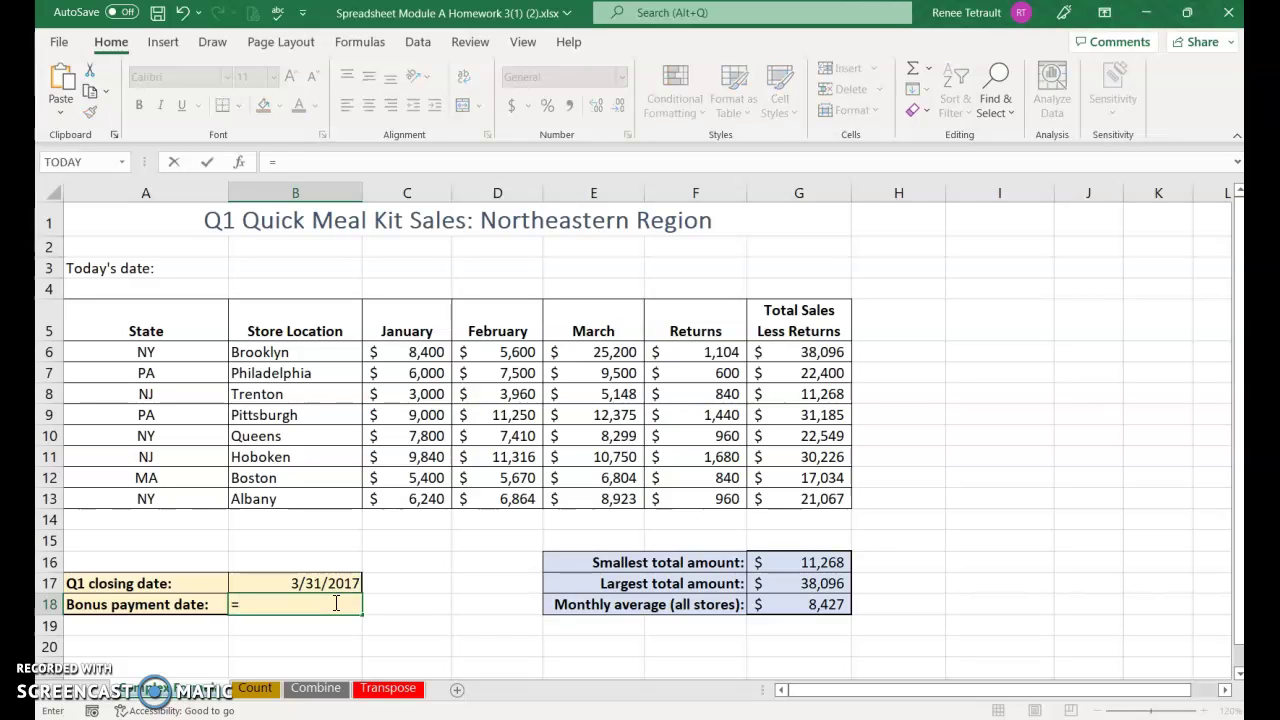
pyautogui.press('Up')
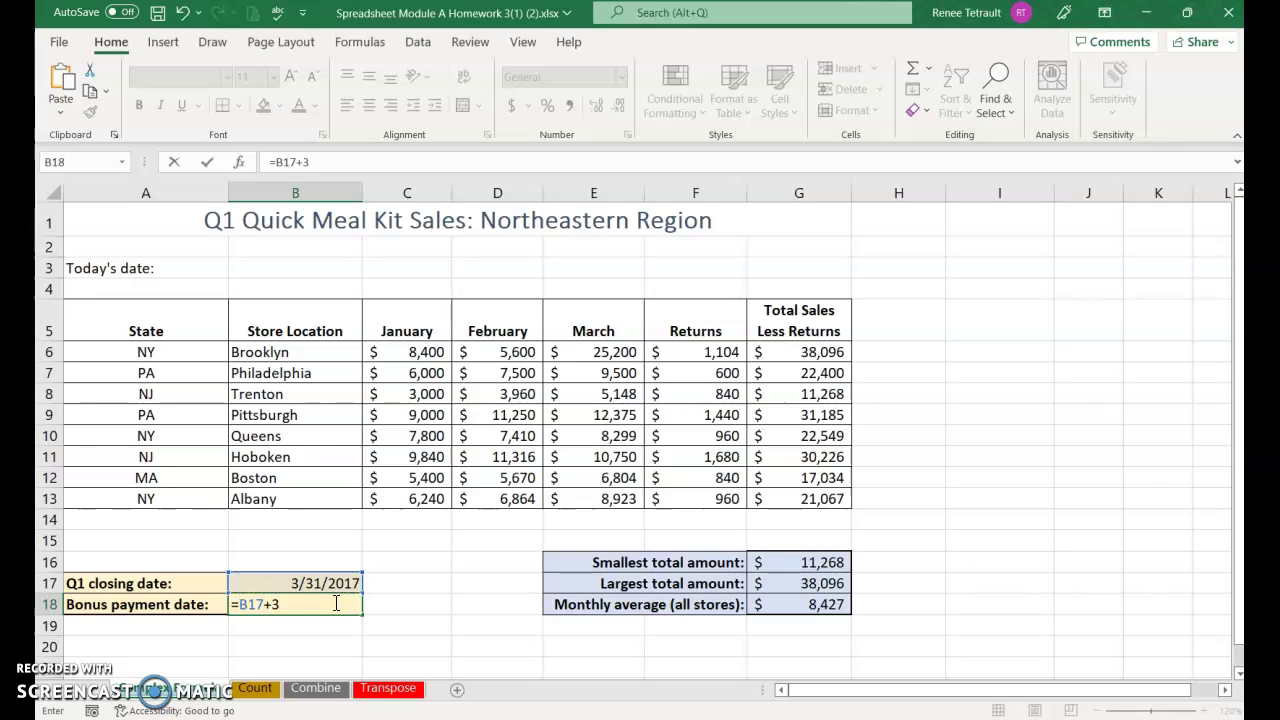
pyautogui.write('+30')
pyautogui.press('Return')
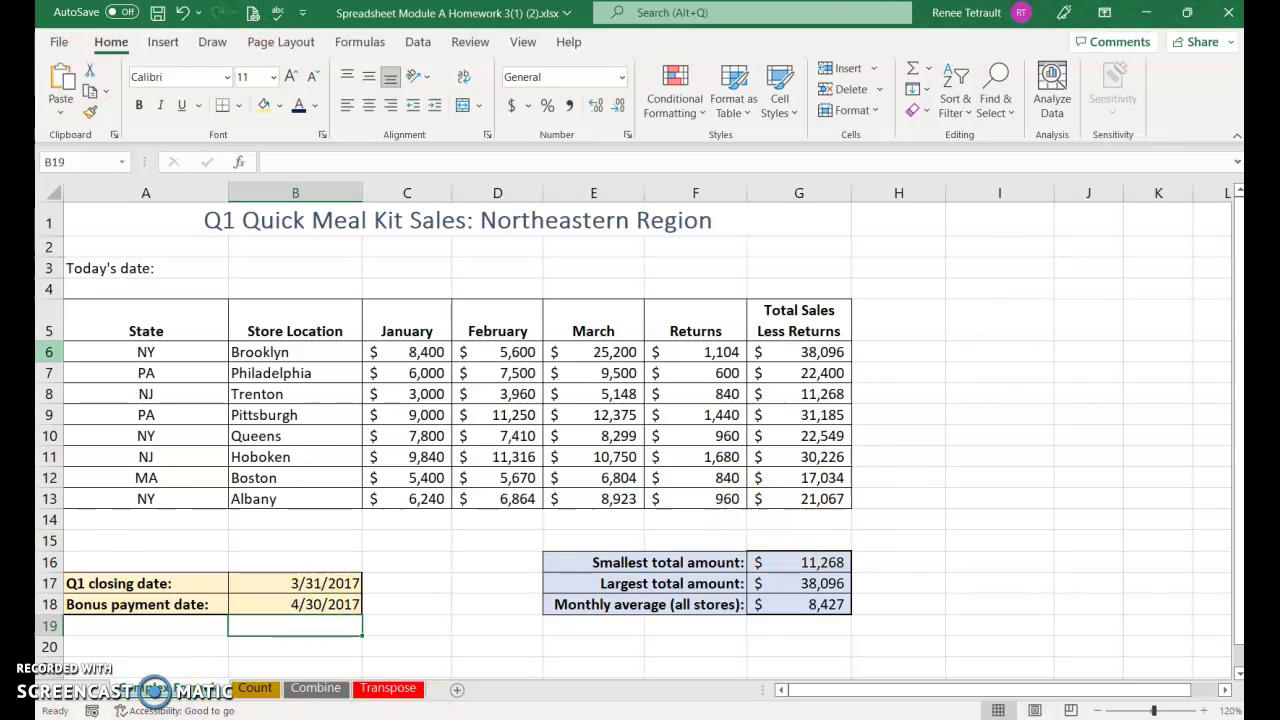
# - Insert =TODAY() into B3 from the Date & Time functions, showing 10/25/2022
pyautogui.click(311, 269)
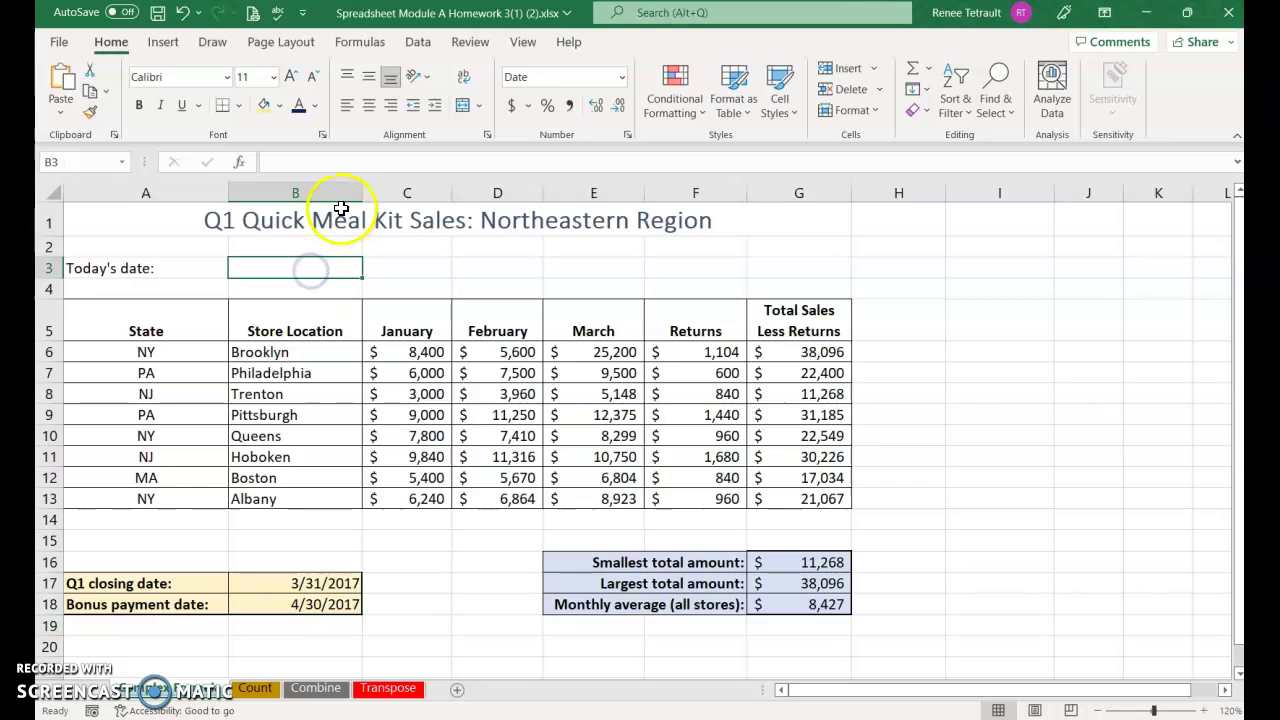
pyautogui.click(355, 42)
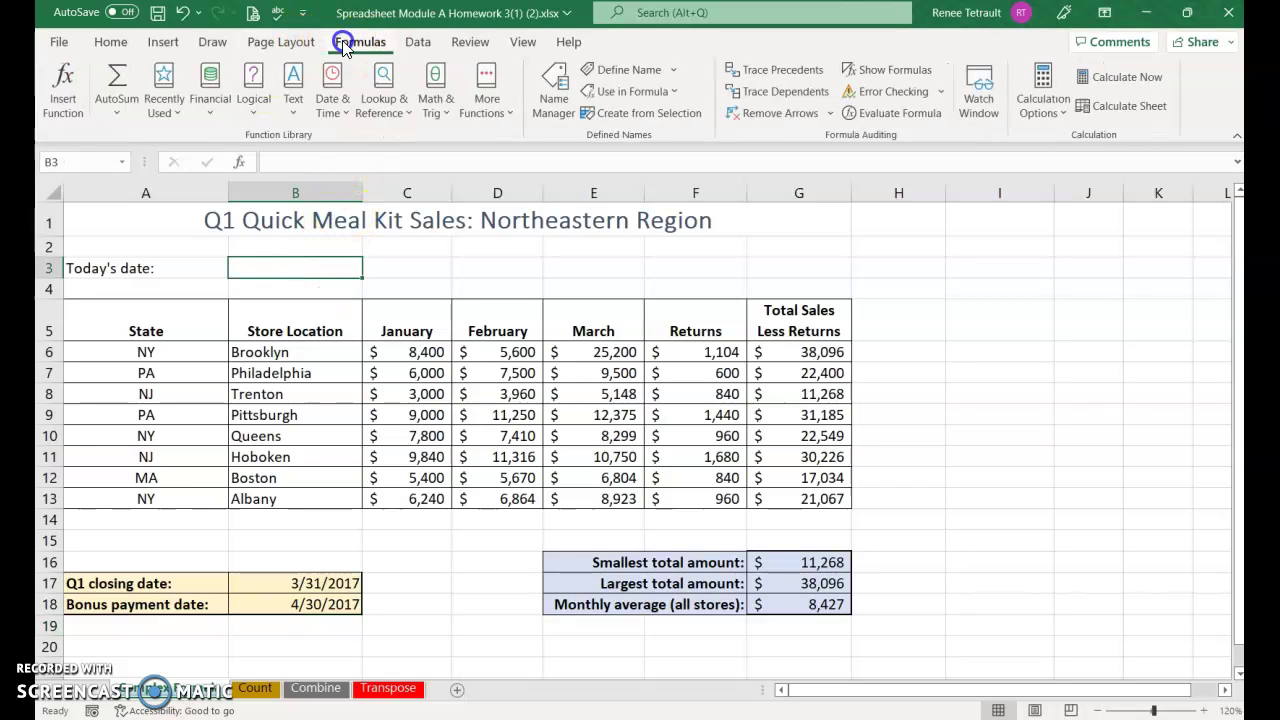
pyautogui.click(324, 98)
pyautogui.click(347, 556)
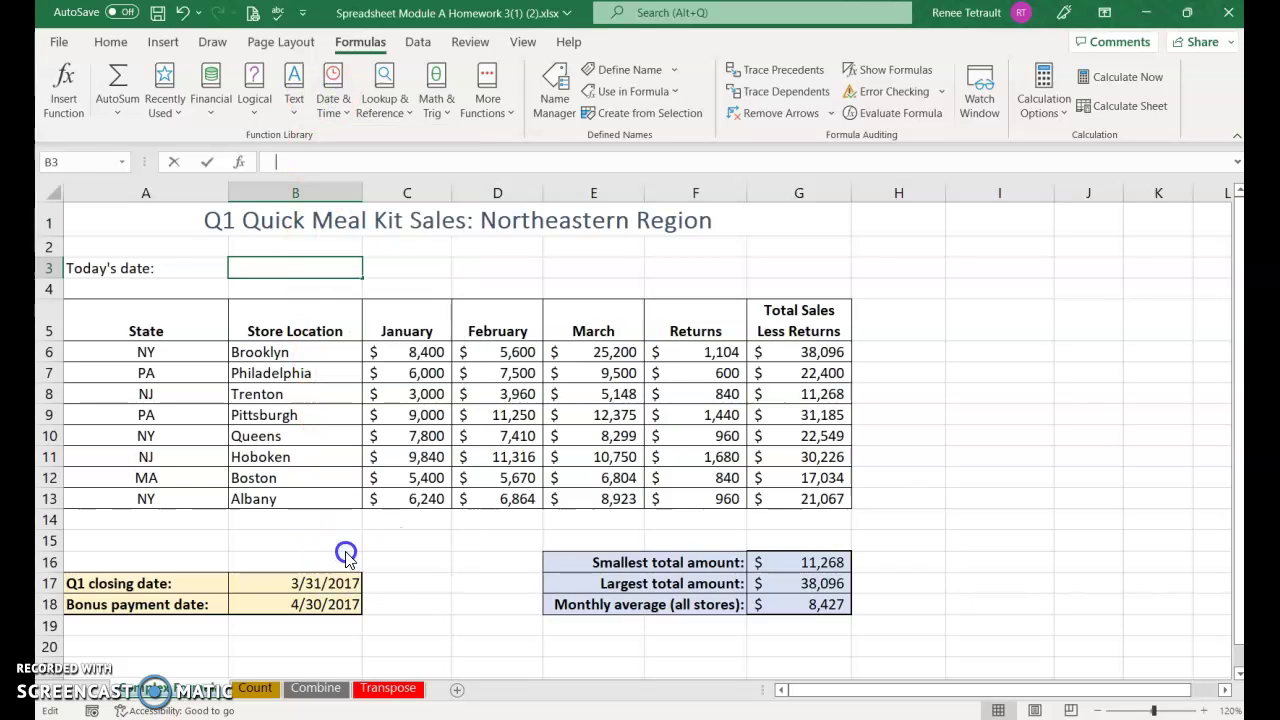
pyautogui.click(321, 280)
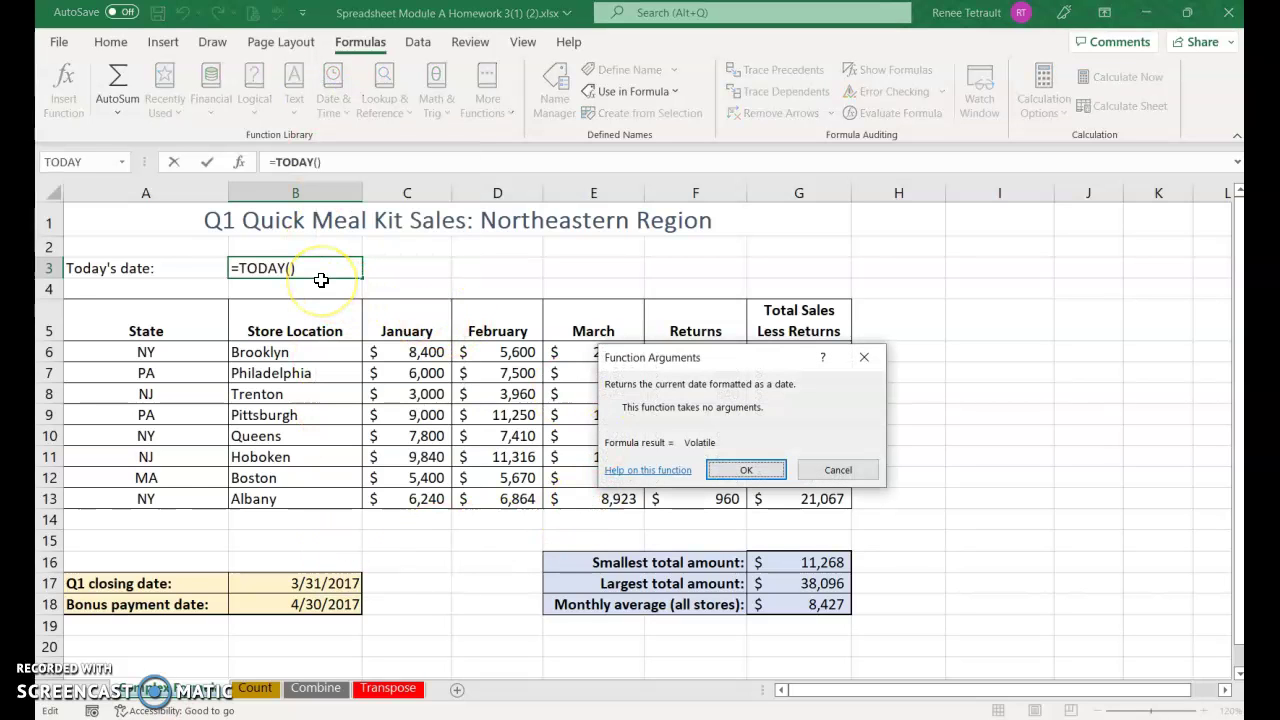
pyautogui.click(730, 469)
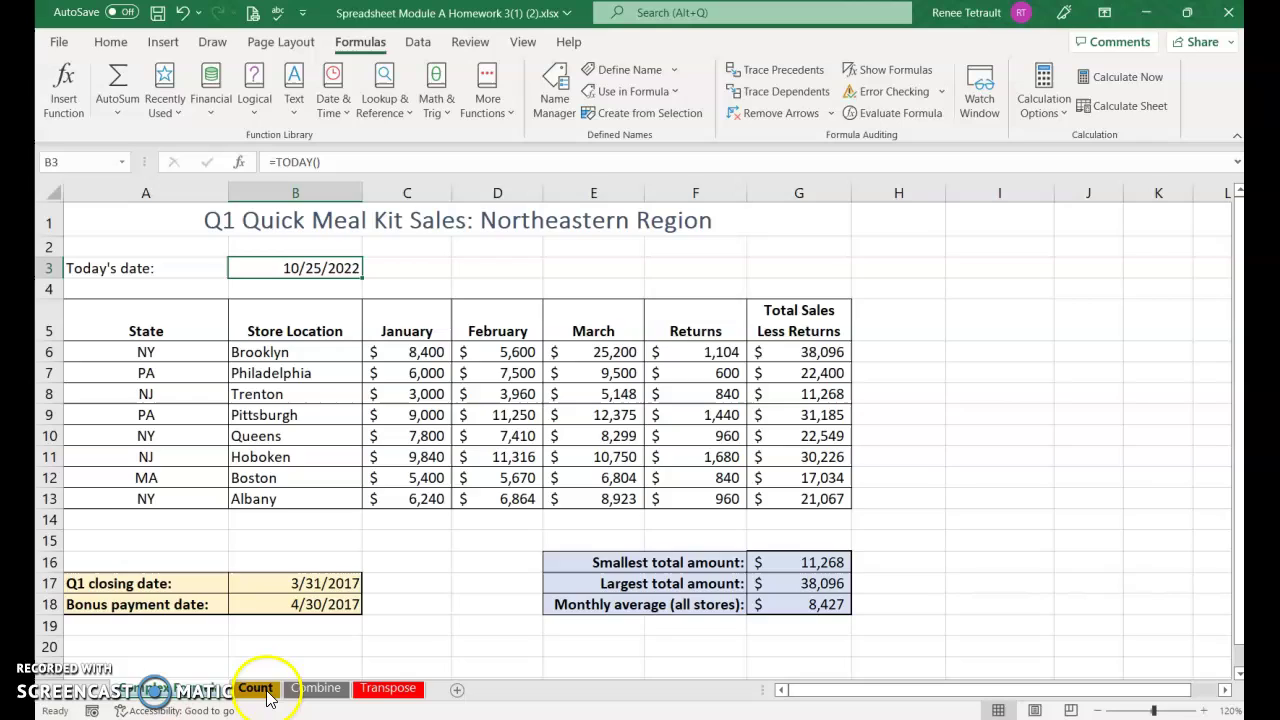
# - On the Count sheet, AutoSum the calories into B12 as =SUM(B5:B11), totalling 445
pyautogui.click(262, 690)
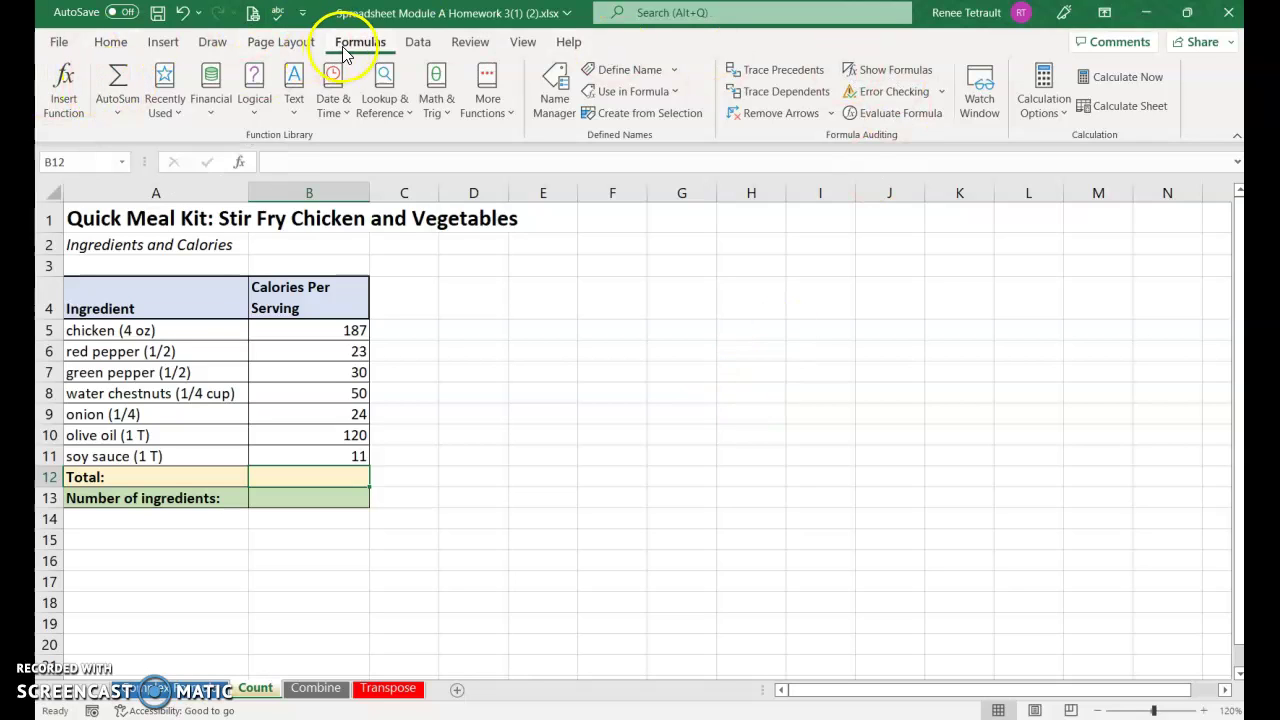
pyautogui.click(111, 44)
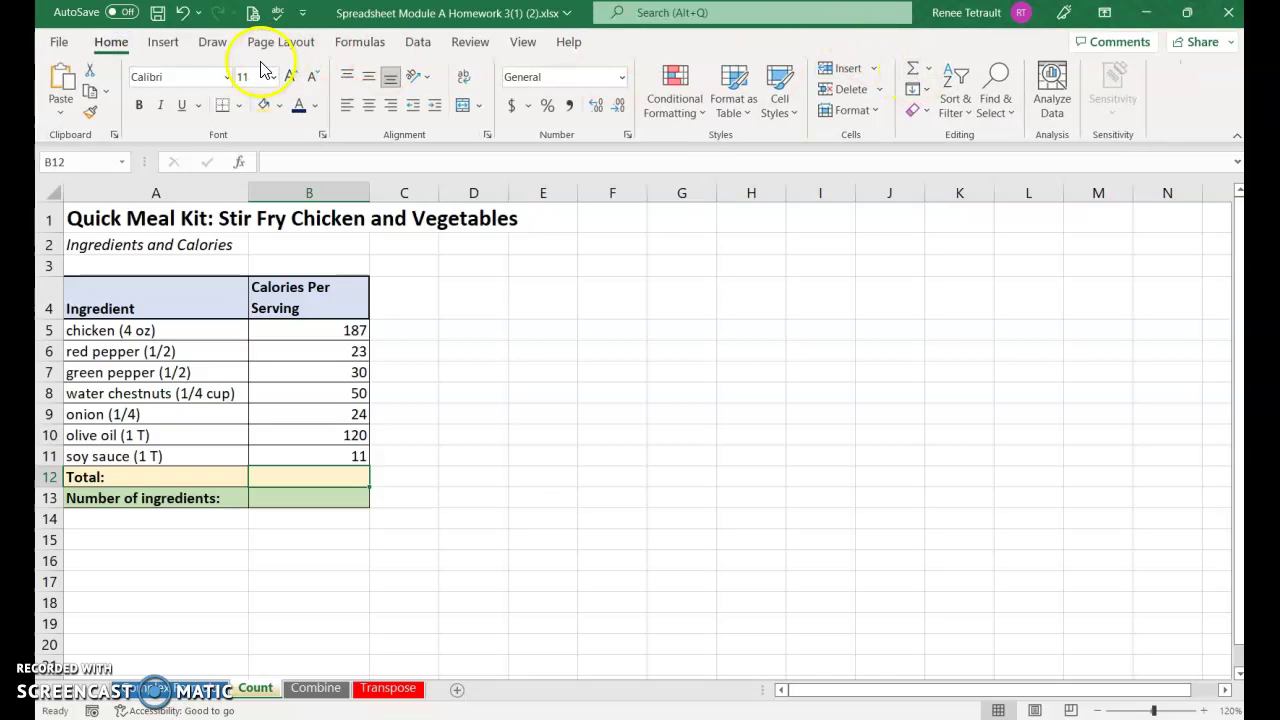
pyautogui.click(369, 43)
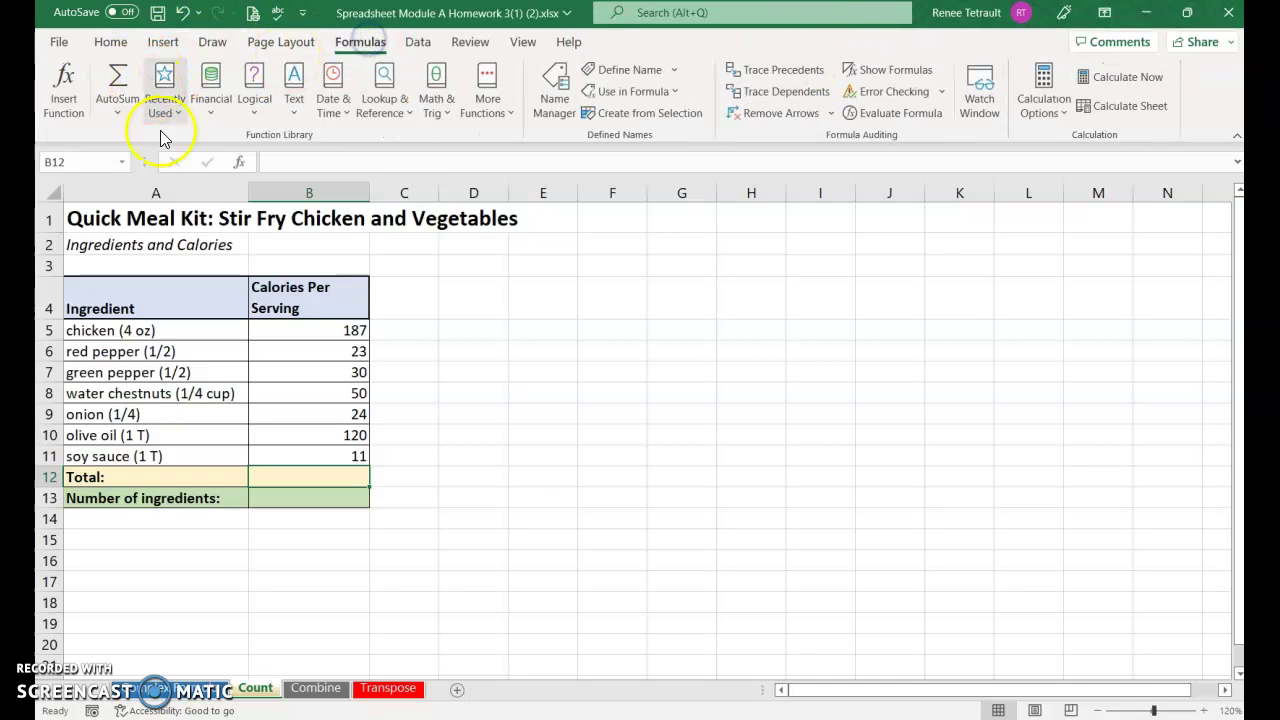
pyautogui.hotkey('alt', '=')
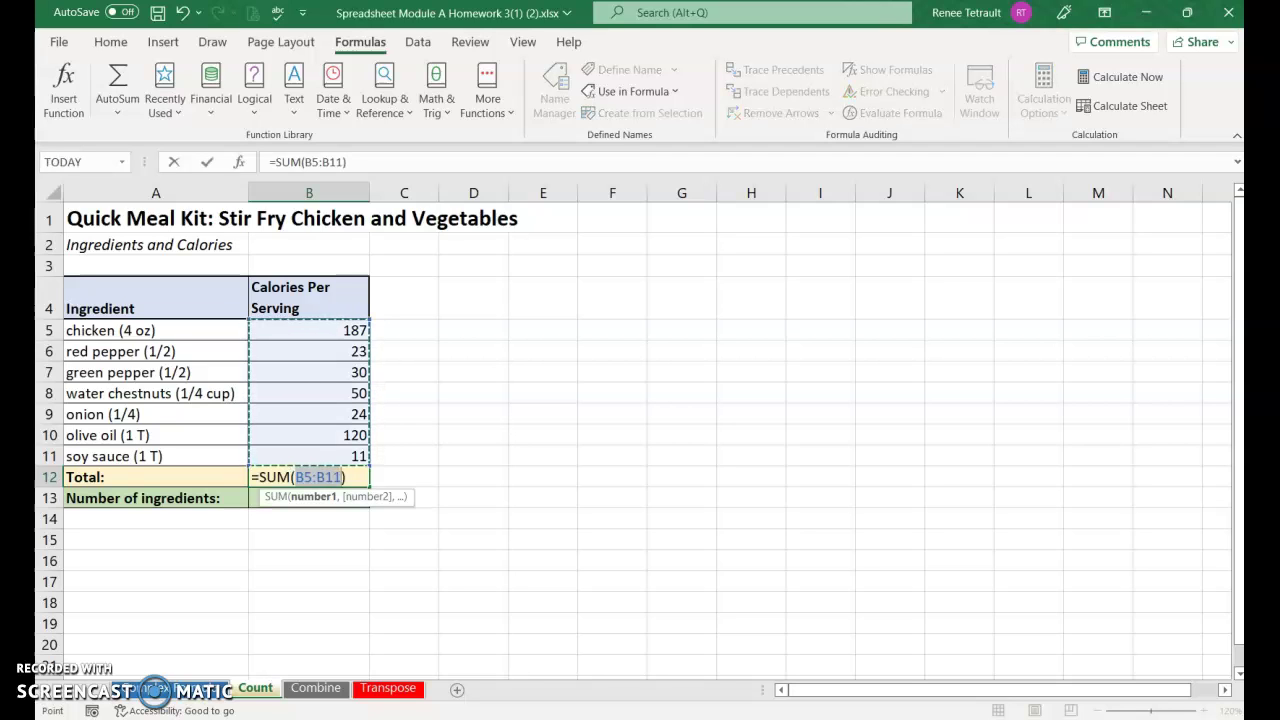
pyautogui.press('Return')
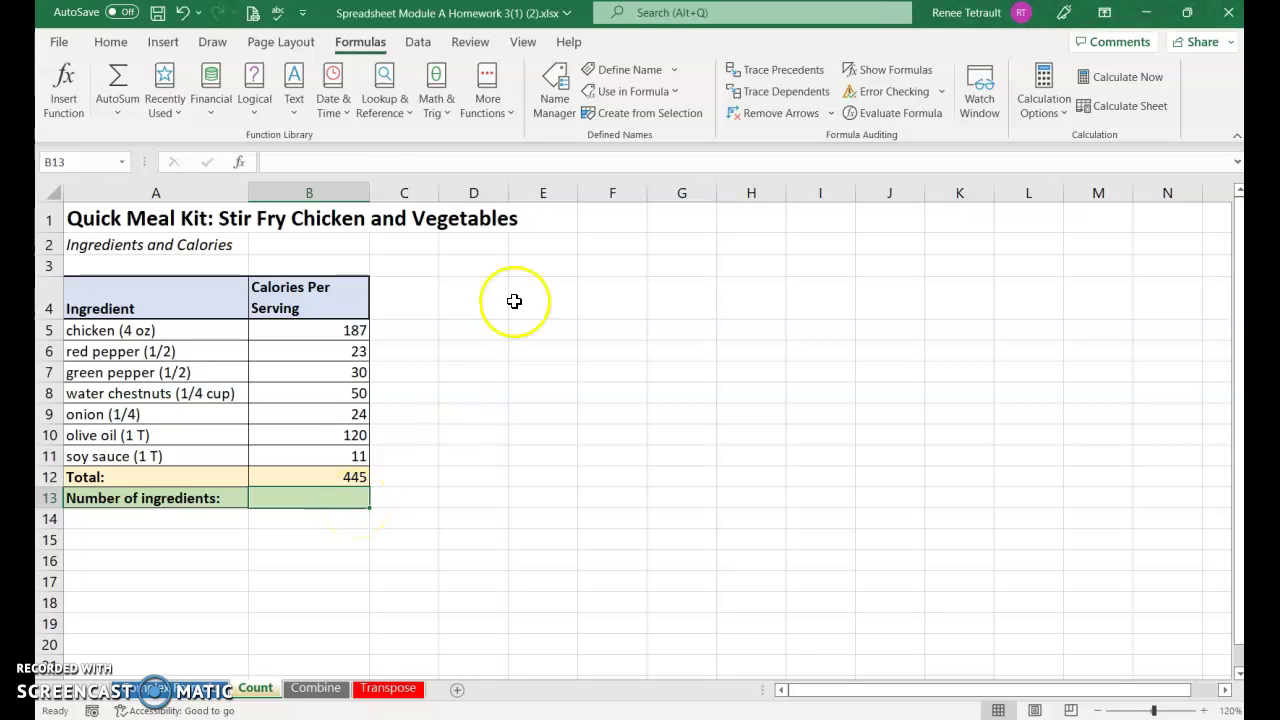
# - Add =COUNT(B5:B11) in B13 to count 7 ingredients, then select B12:B13
pyautogui.click(117, 117)
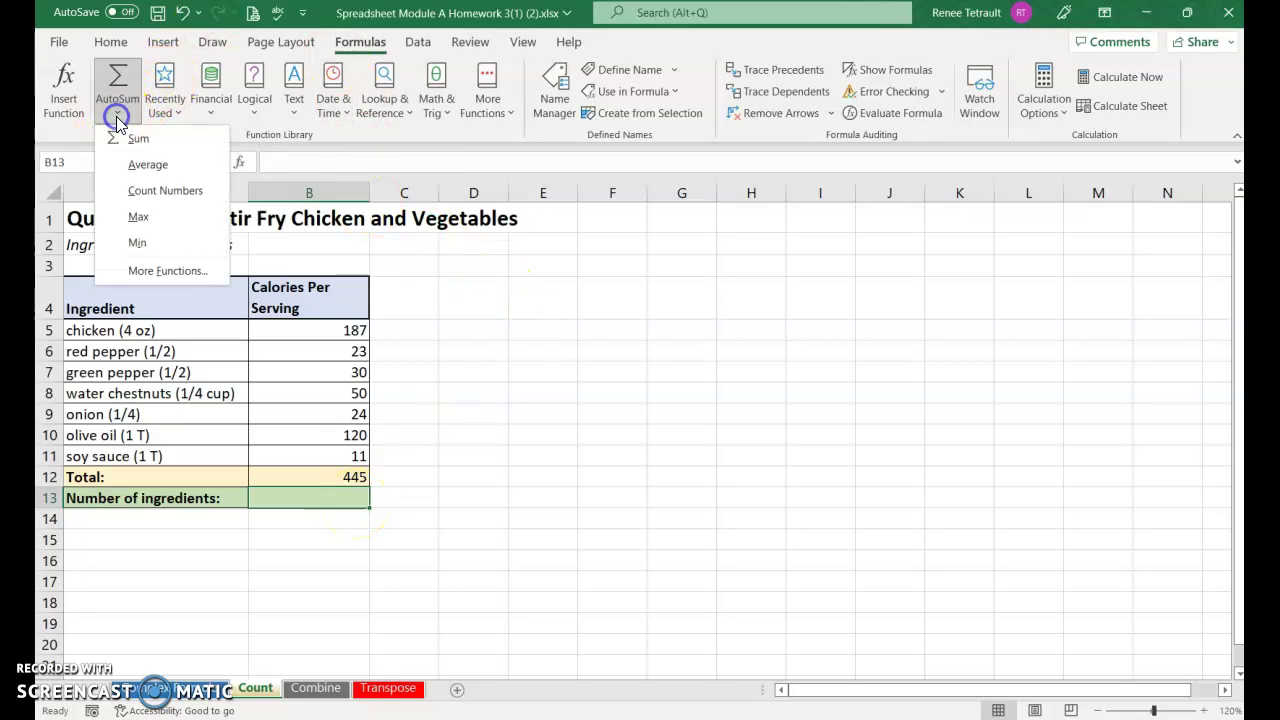
pyautogui.click(164, 192)
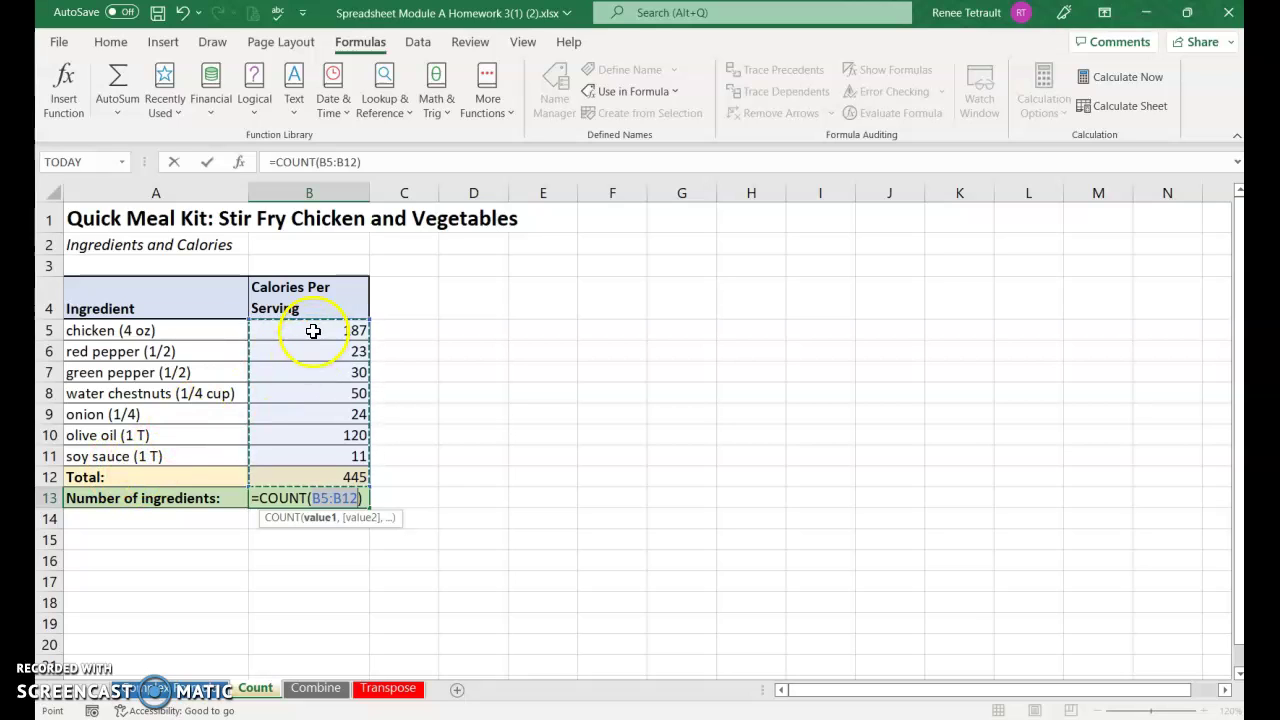
pyautogui.moveTo(315, 327); pyautogui.dragTo(316, 454)
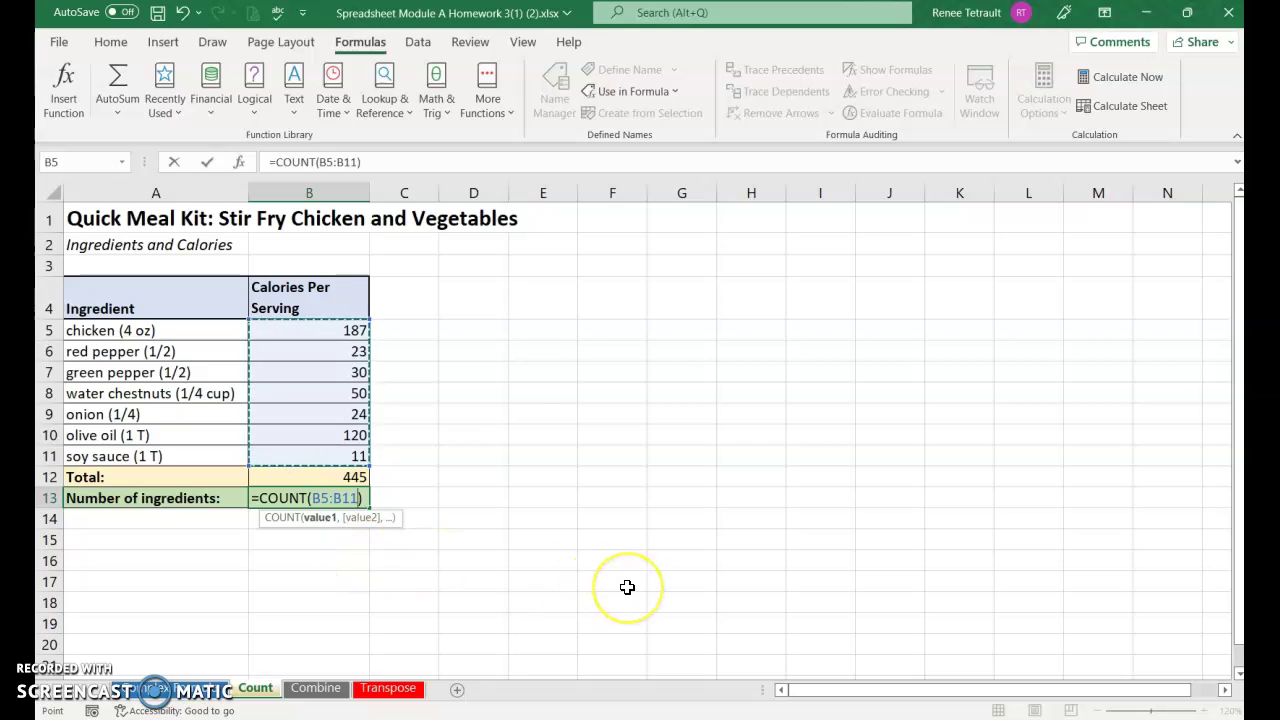
pyautogui.press('Return')
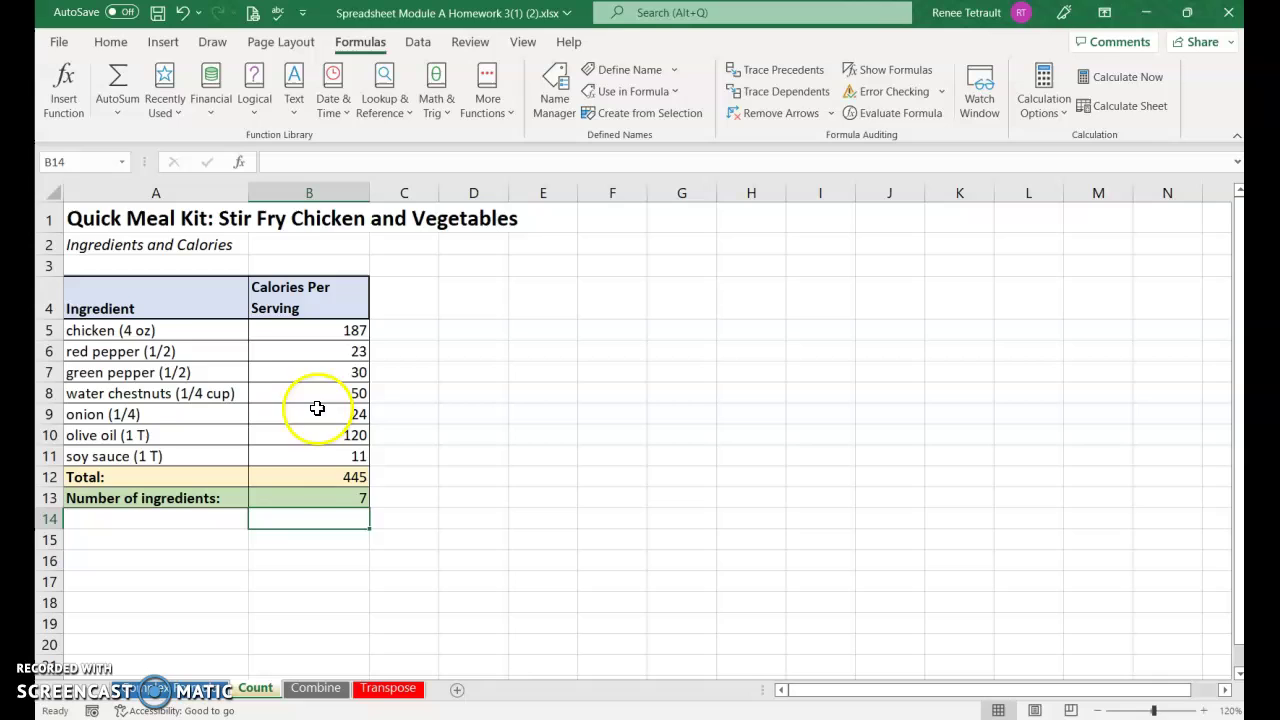
pyautogui.moveTo(331, 496); pyautogui.dragTo(331, 477)
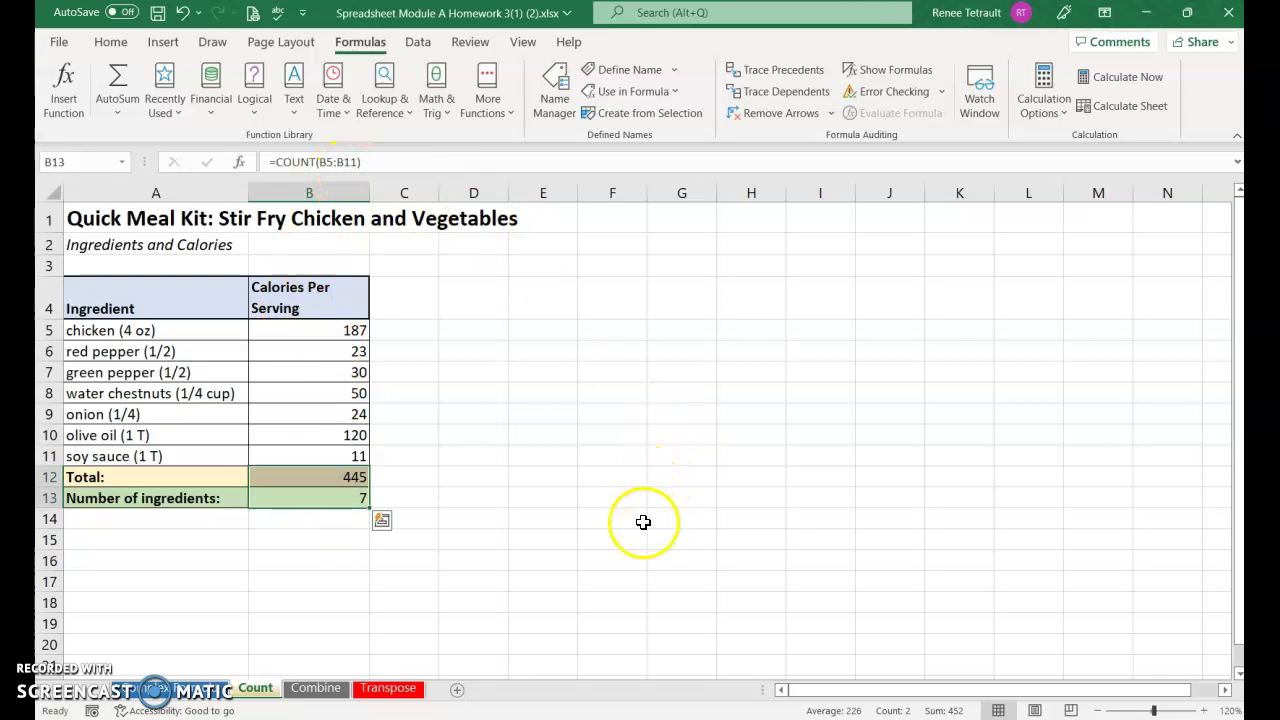
# - On the Combine sheet, widen column A and type the first two combined numbers so Flash Fill completes C2:C10
pyautogui.click(315, 690)
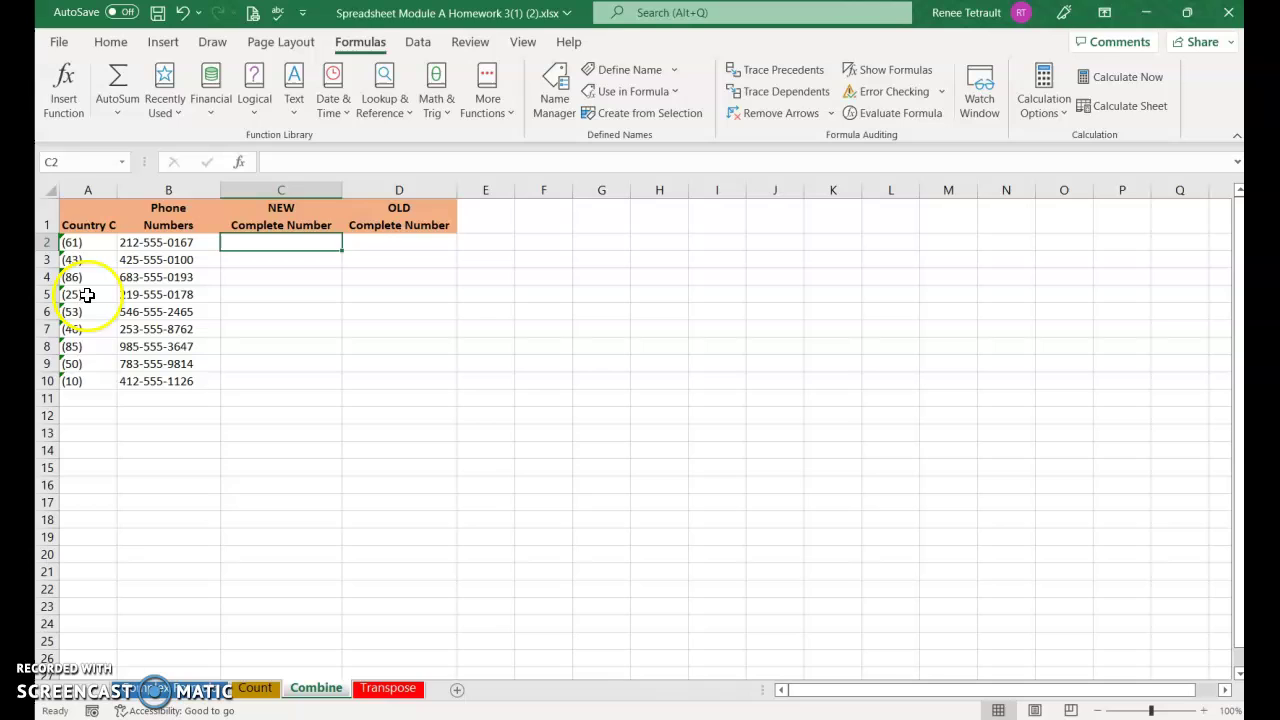
pyautogui.moveTo(117, 190); pyautogui.dragTo(141, 192)
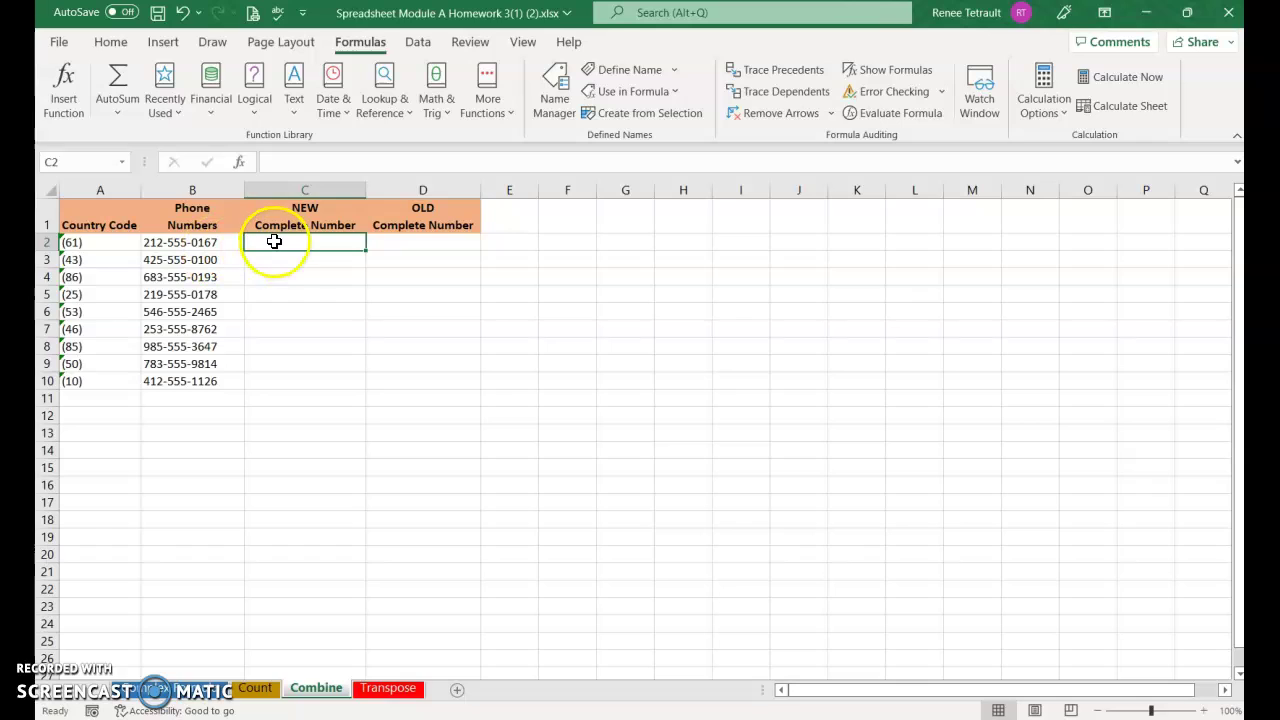
pyautogui.click(279, 247)
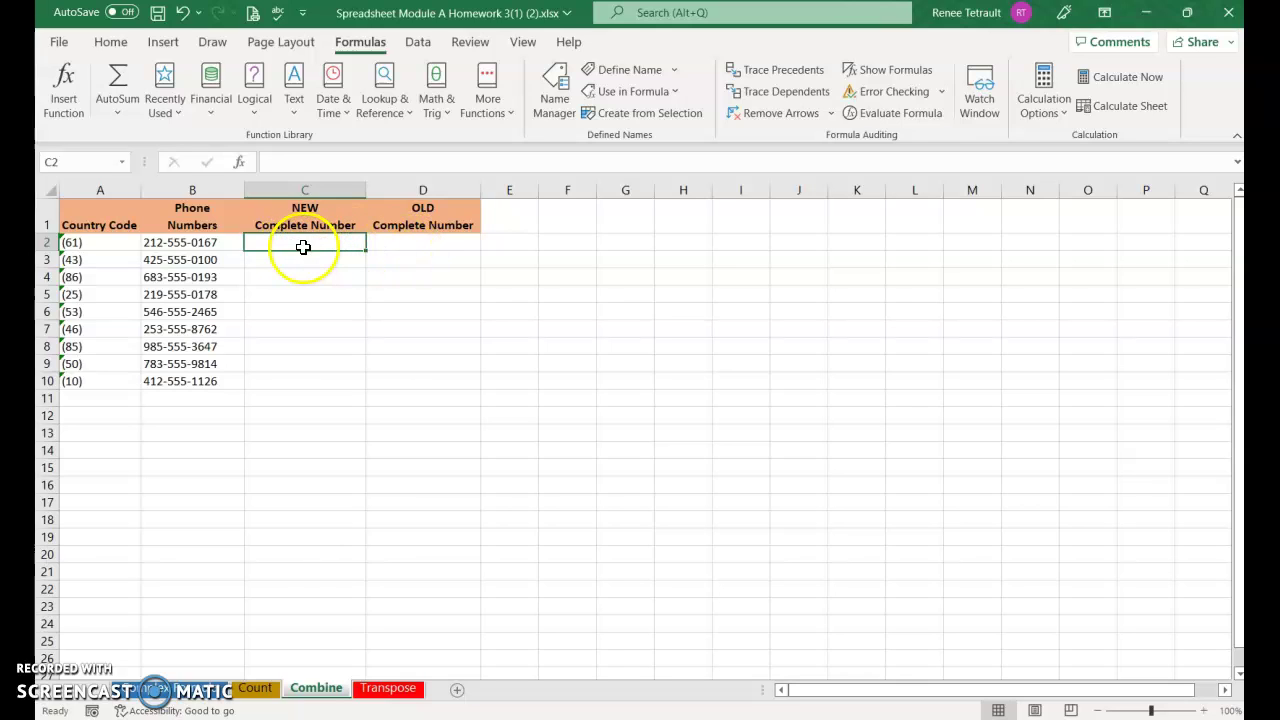
pyautogui.click(295, 252)
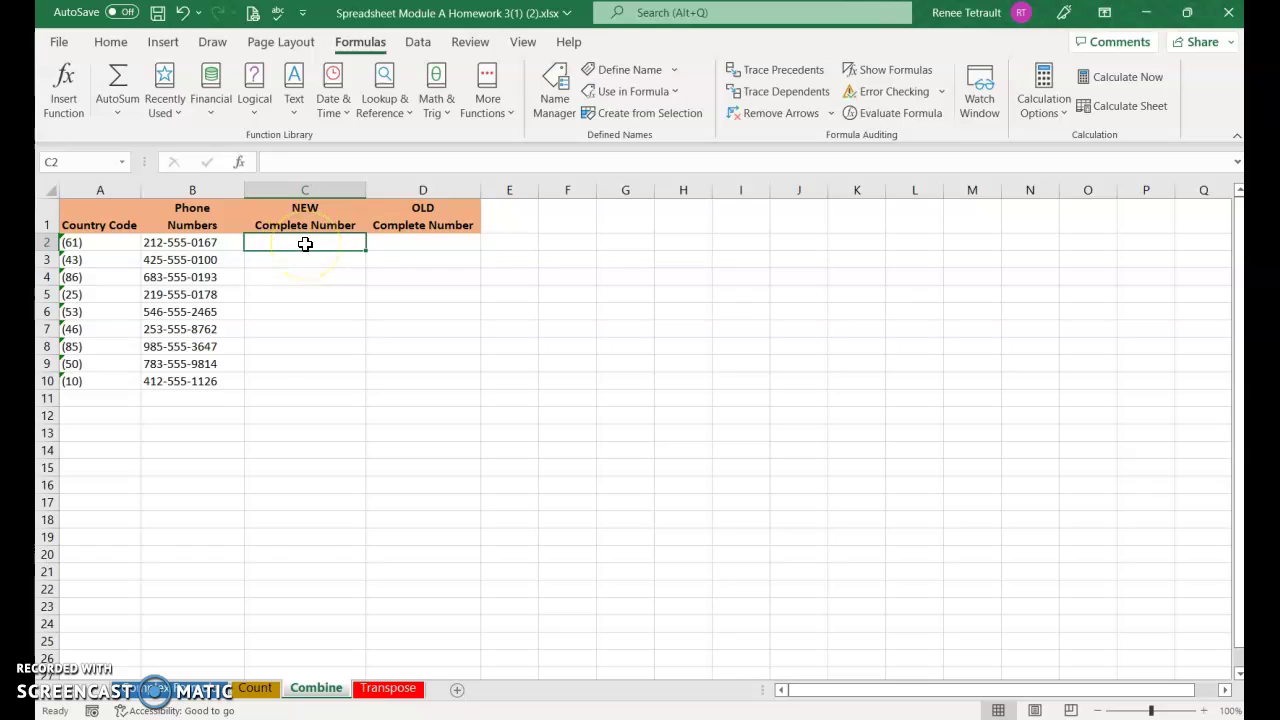
pyautogui.write('(61) 212-')
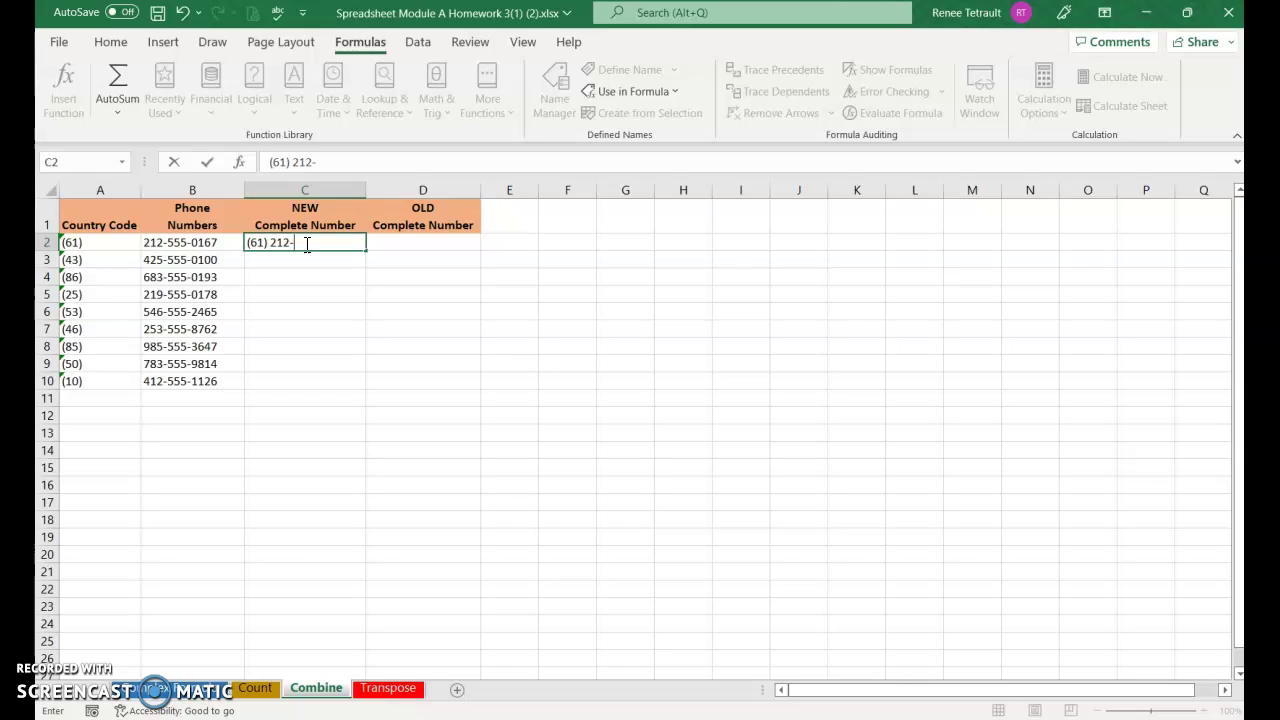
pyautogui.write('555-0167')
pyautogui.press('Return')
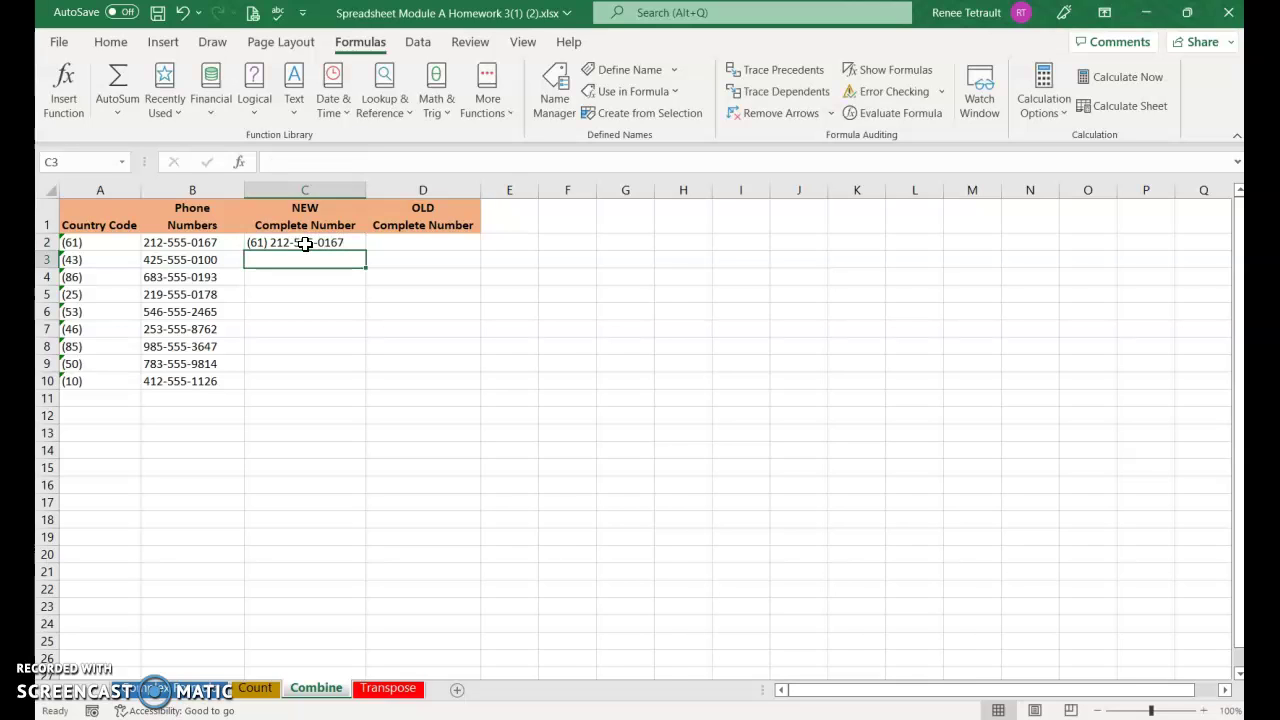
pyautogui.write('(43) 425-555-0100')
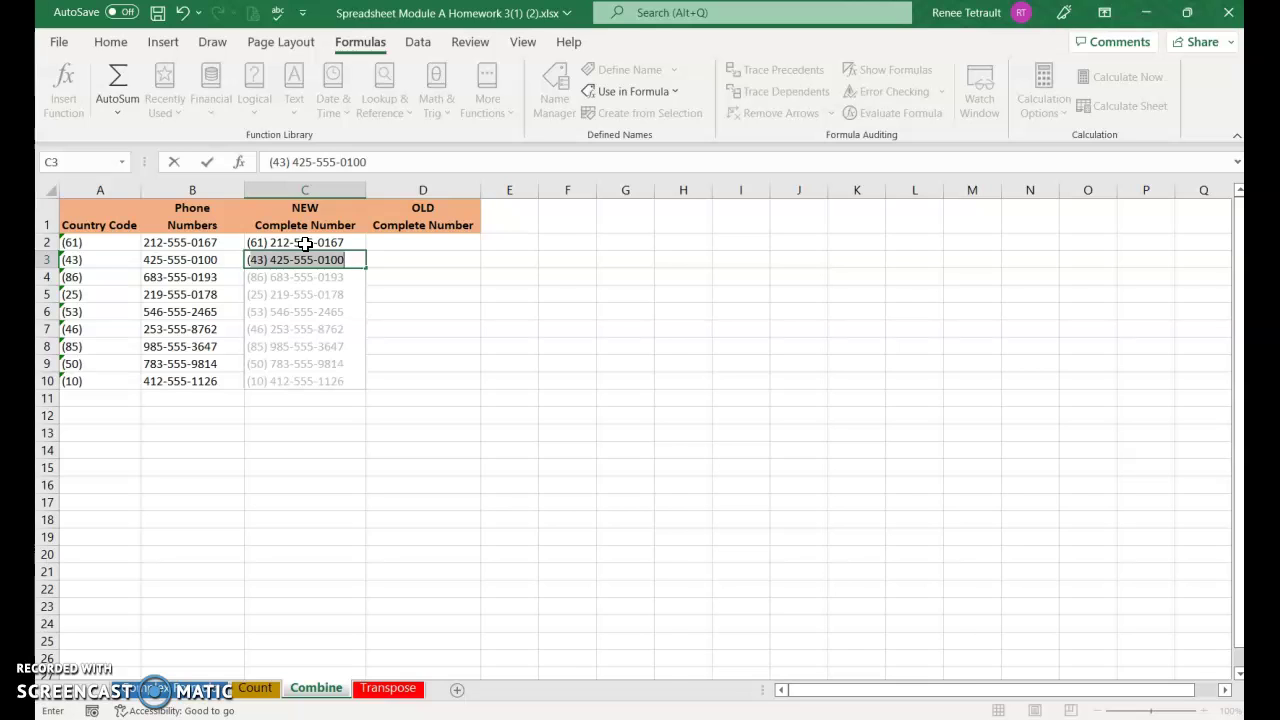
pyautogui.press('Return')
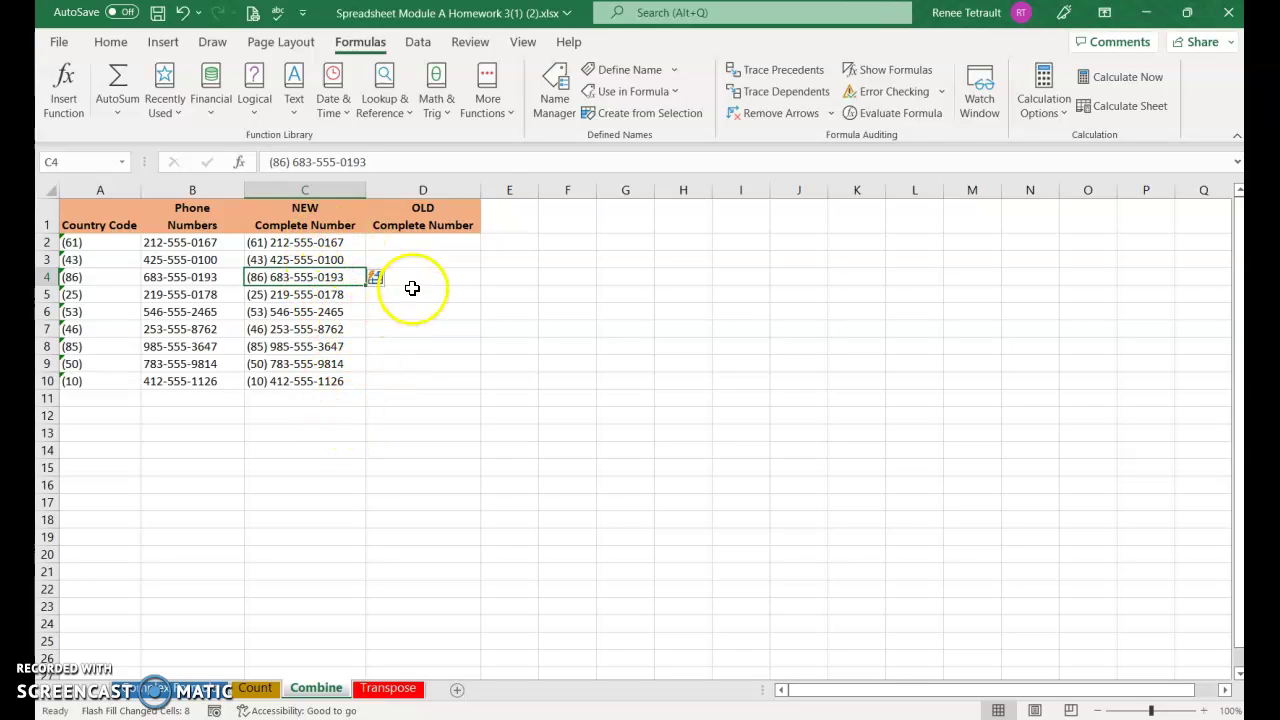
# - Enter =A2&B2 in D2 and fill it down to D10 to join codes and phone numbers
pyautogui.click(429, 243)
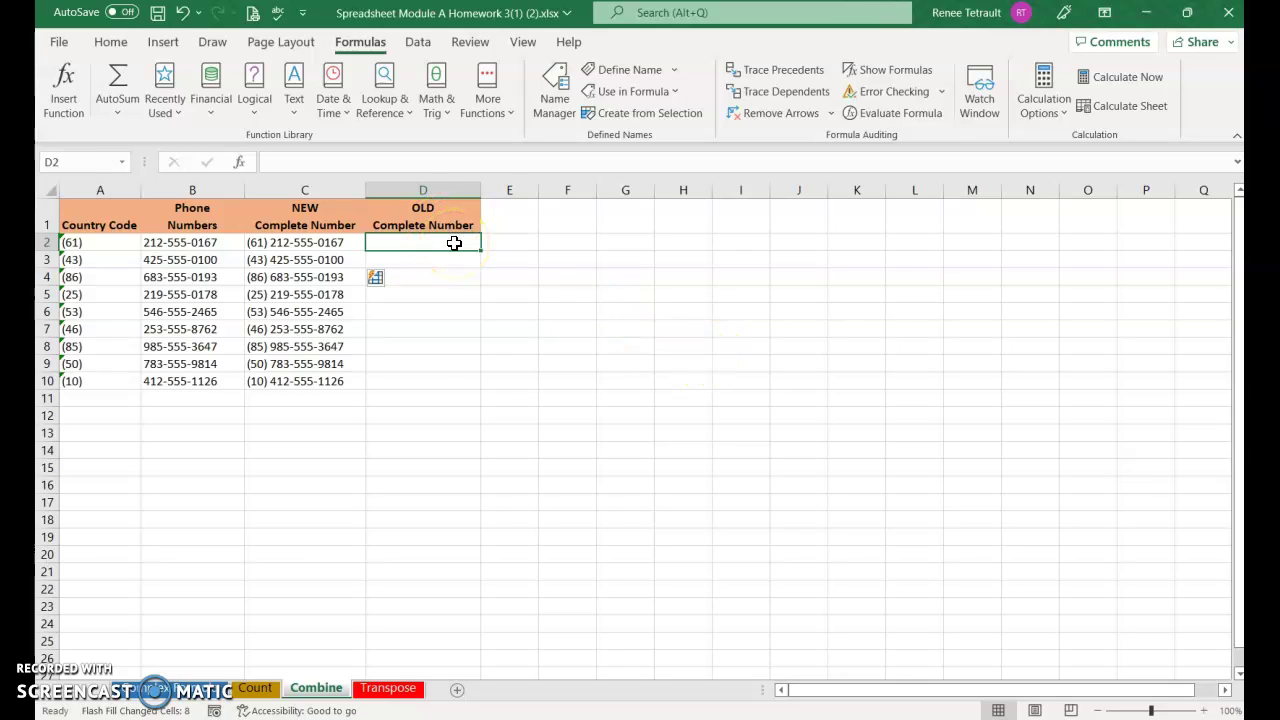
pyautogui.write('=')
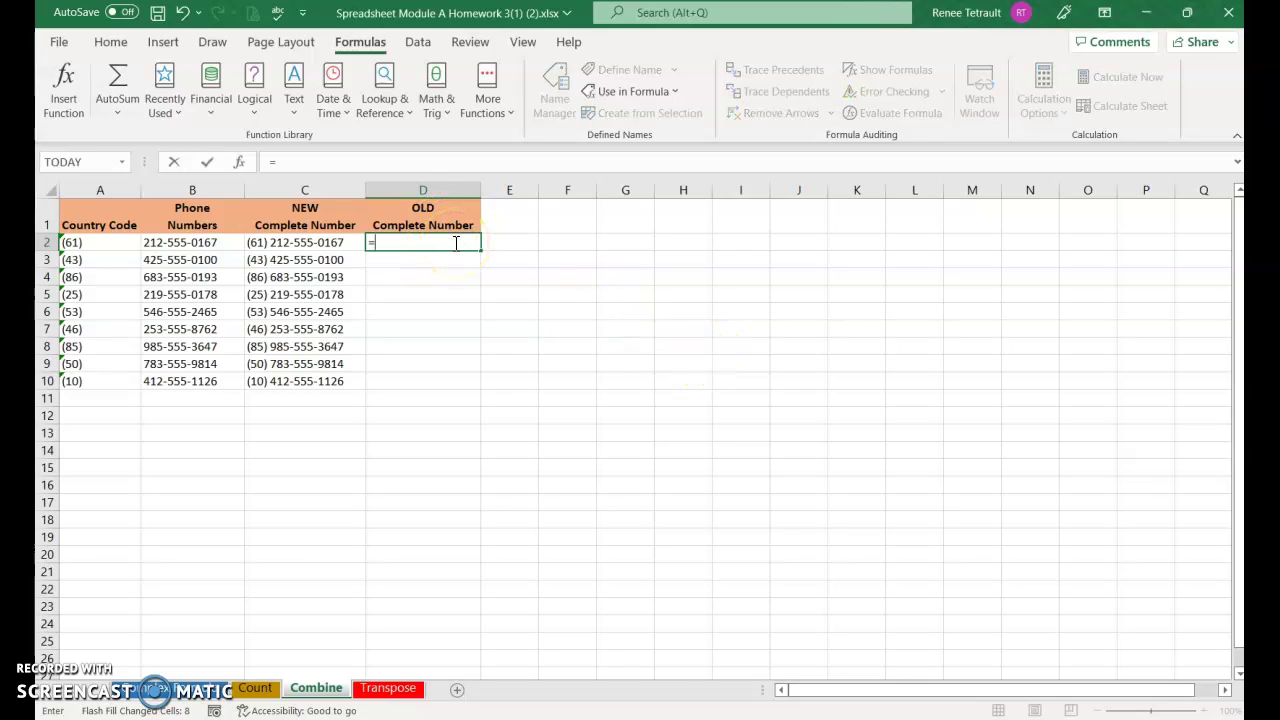
pyautogui.click(112, 244)
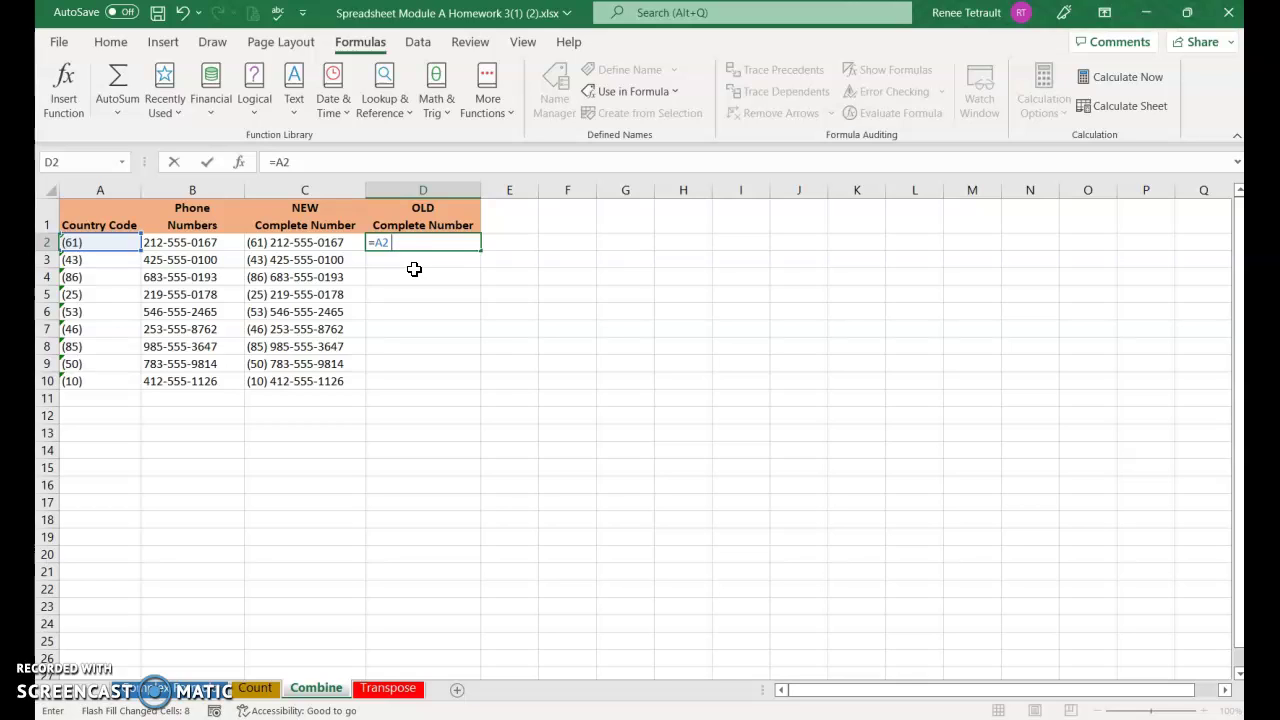
pyautogui.click(200, 243)
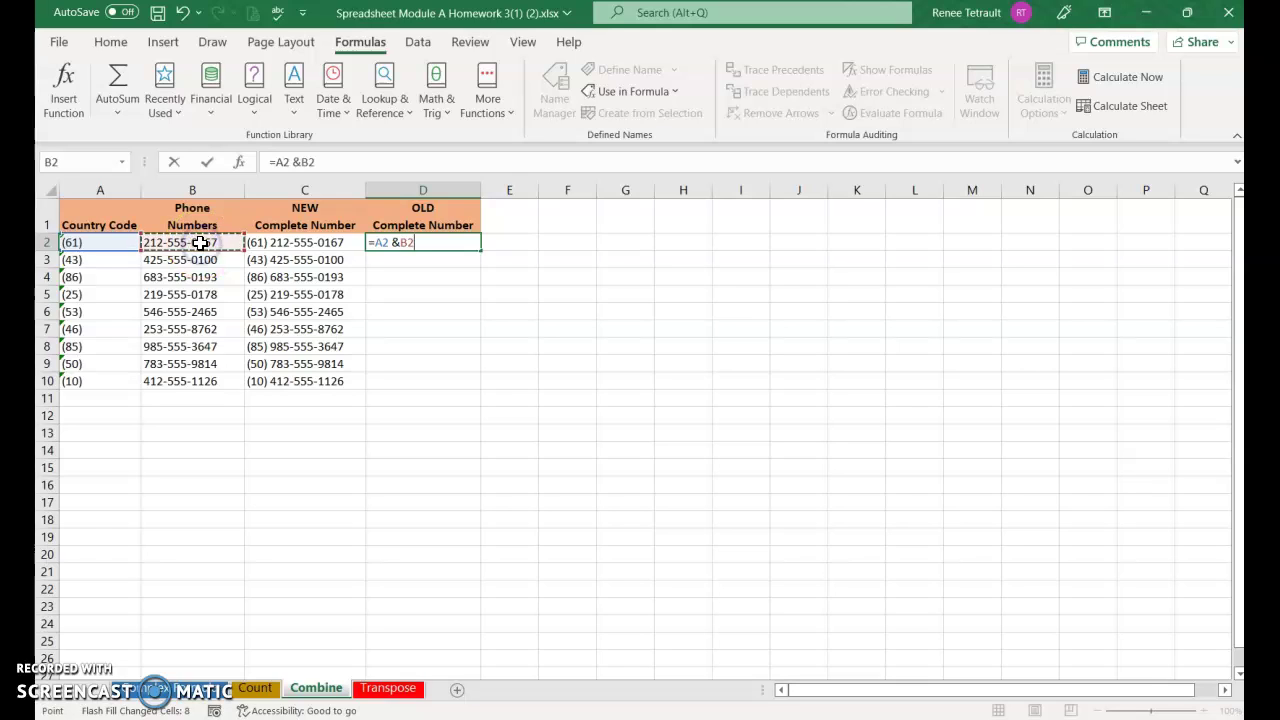
pyautogui.click(208, 166)
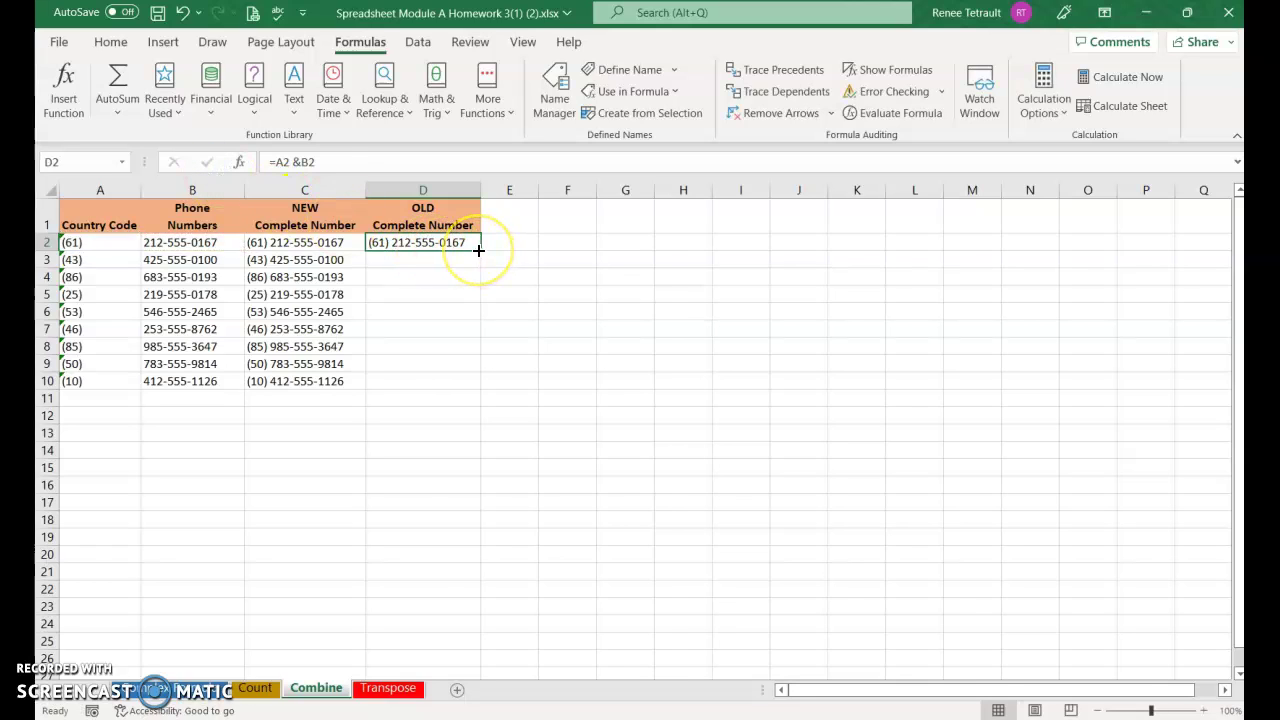
pyautogui.moveTo(479, 257); pyautogui.dragTo(486, 385)
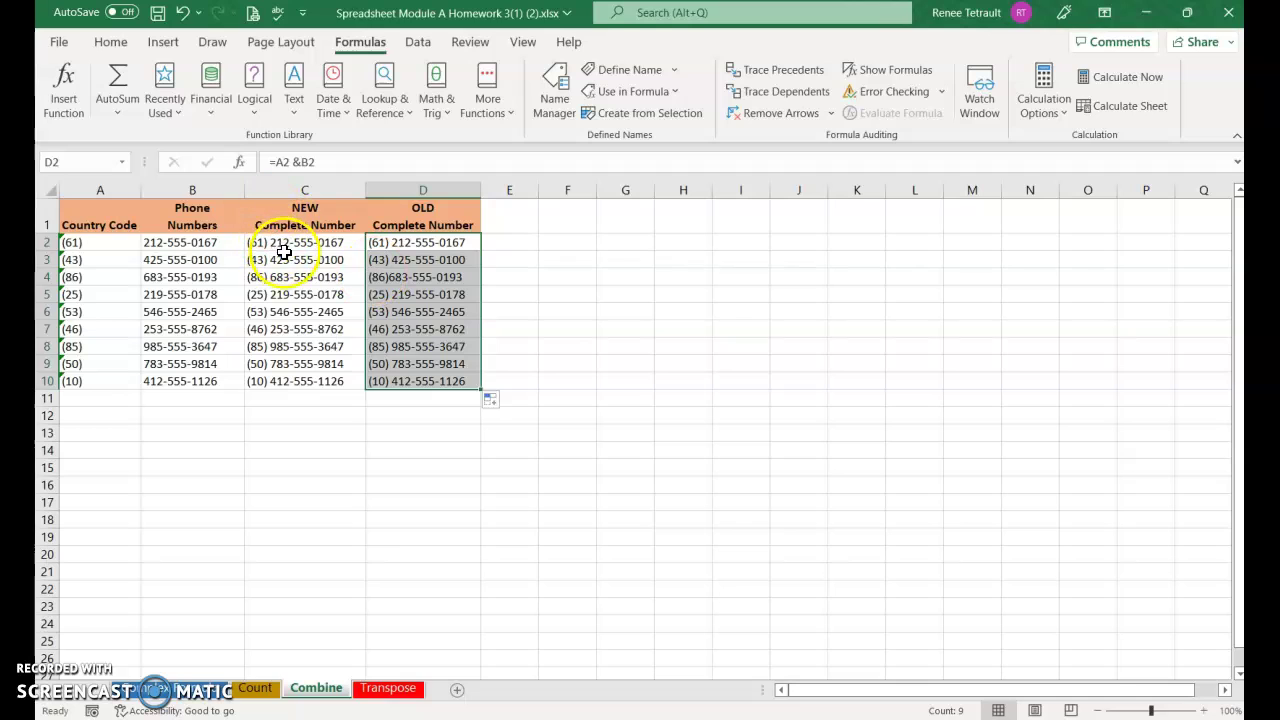
pyautogui.click(437, 497)
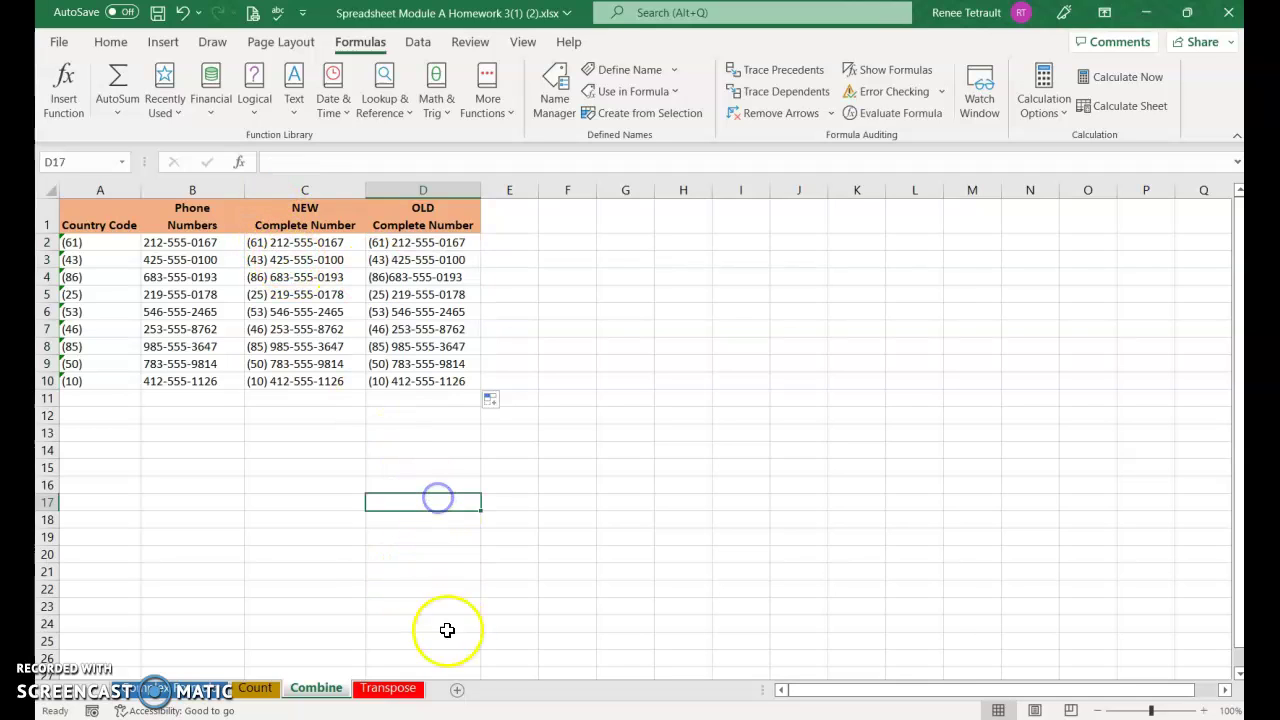
# - Copy the Sales by Region table (A1:E5) on the Transpose sheet
pyautogui.click(390, 688)
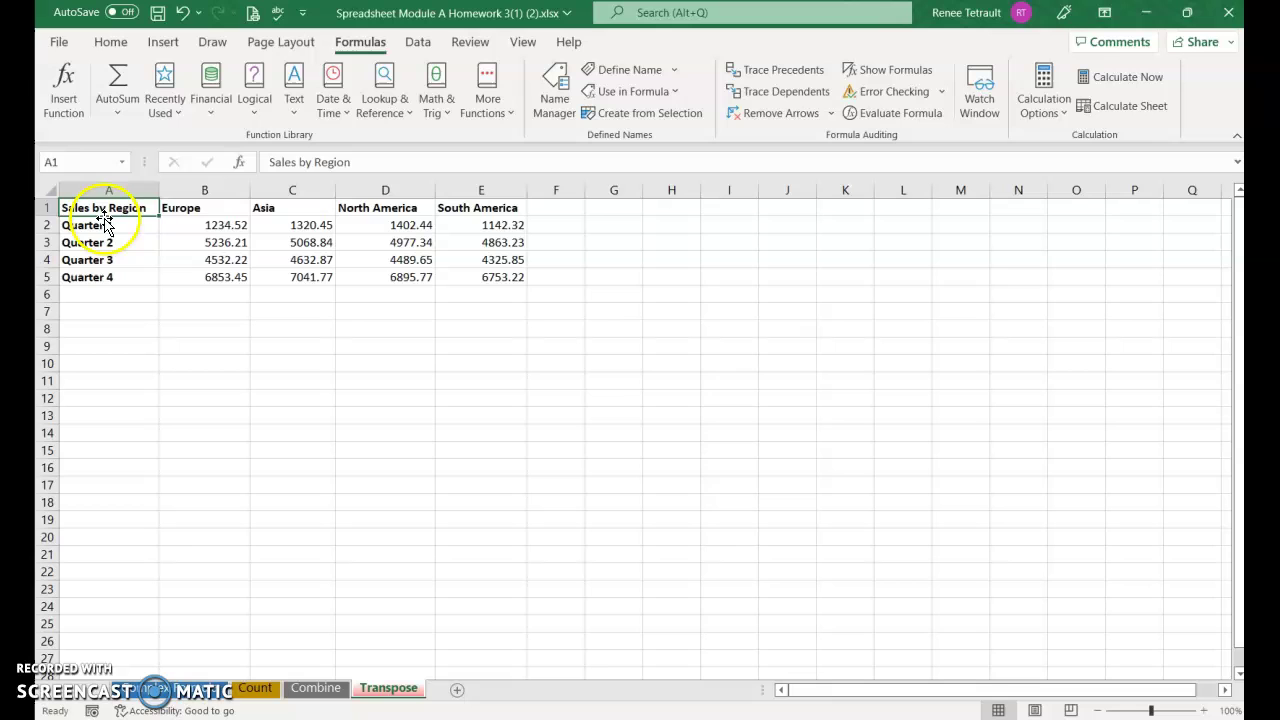
pyautogui.moveTo(103, 208); pyautogui.dragTo(469, 278)
pyautogui.click(112, 42)
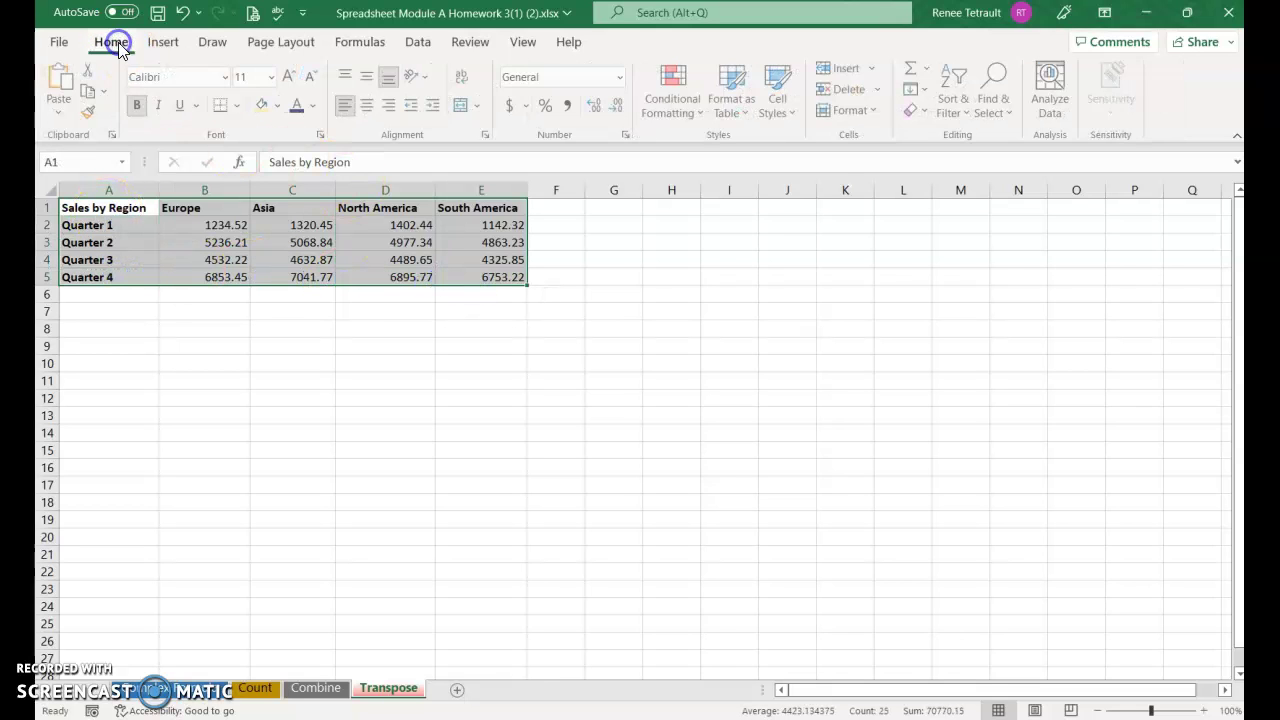
pyautogui.click(88, 90)
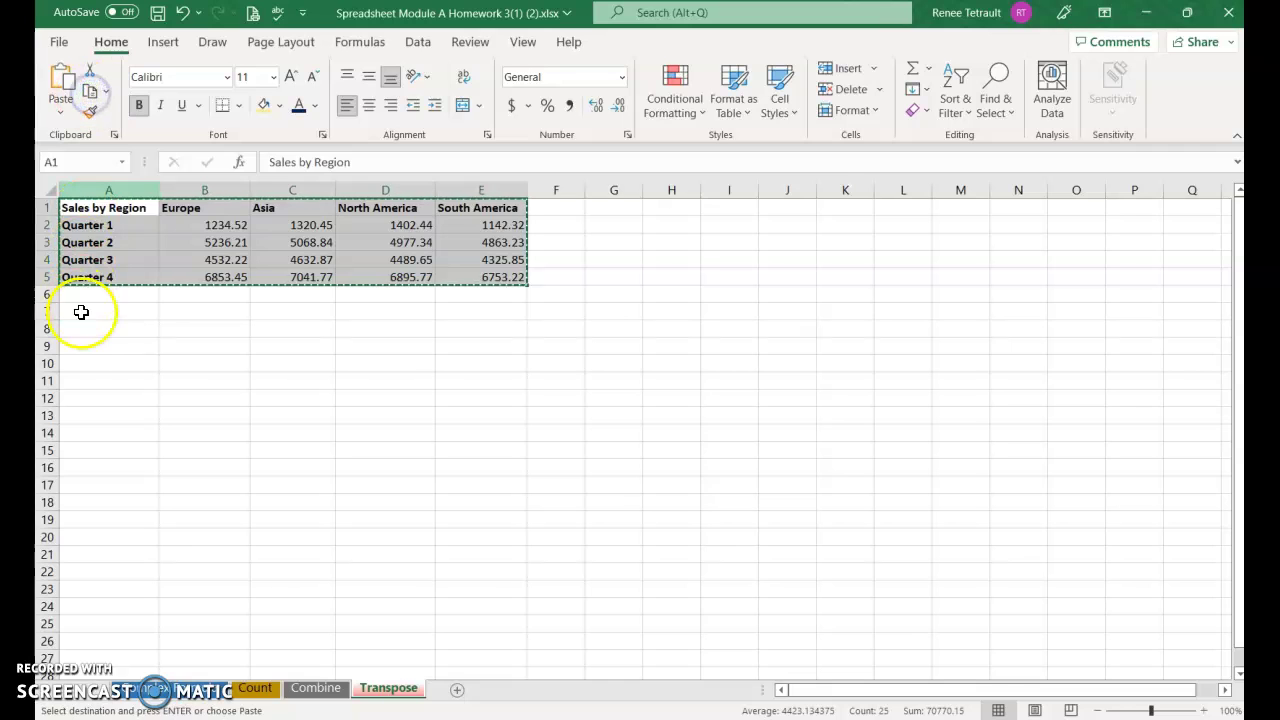
# - Paste the table transposed at A10, with regions as rows and quarters as columns
pyautogui.click(94, 366)
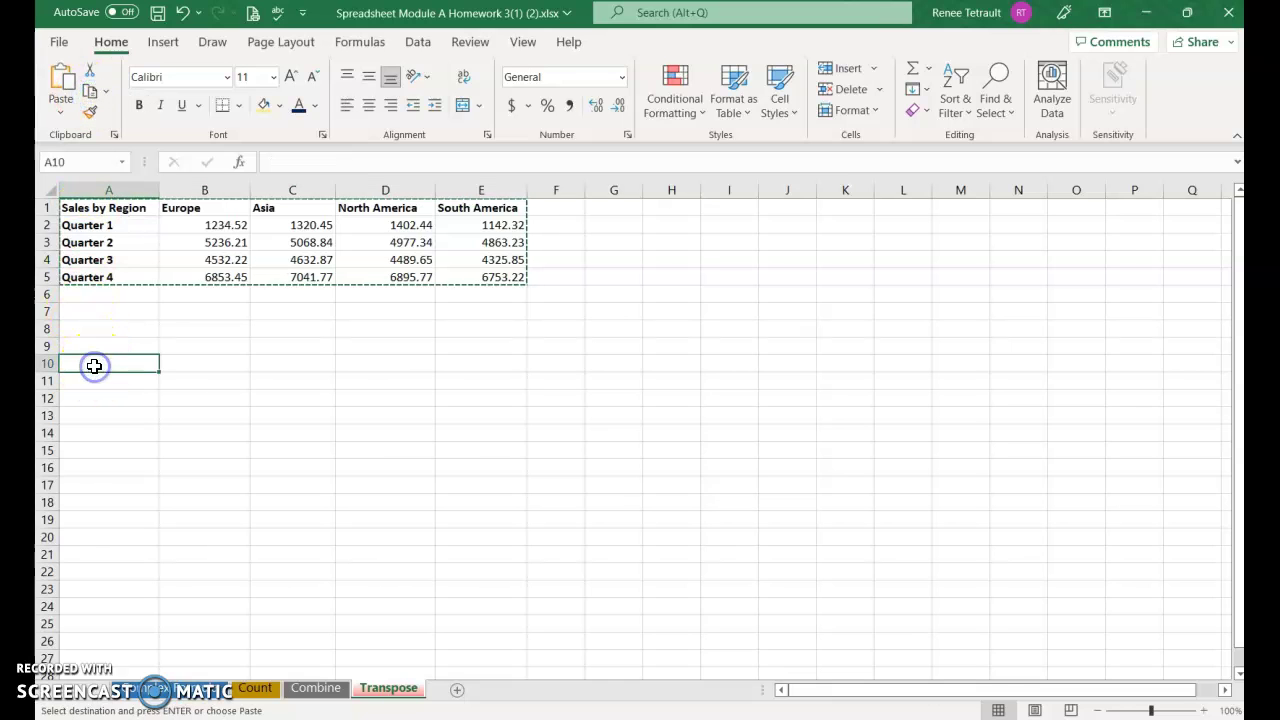
pyautogui.click(62, 110)
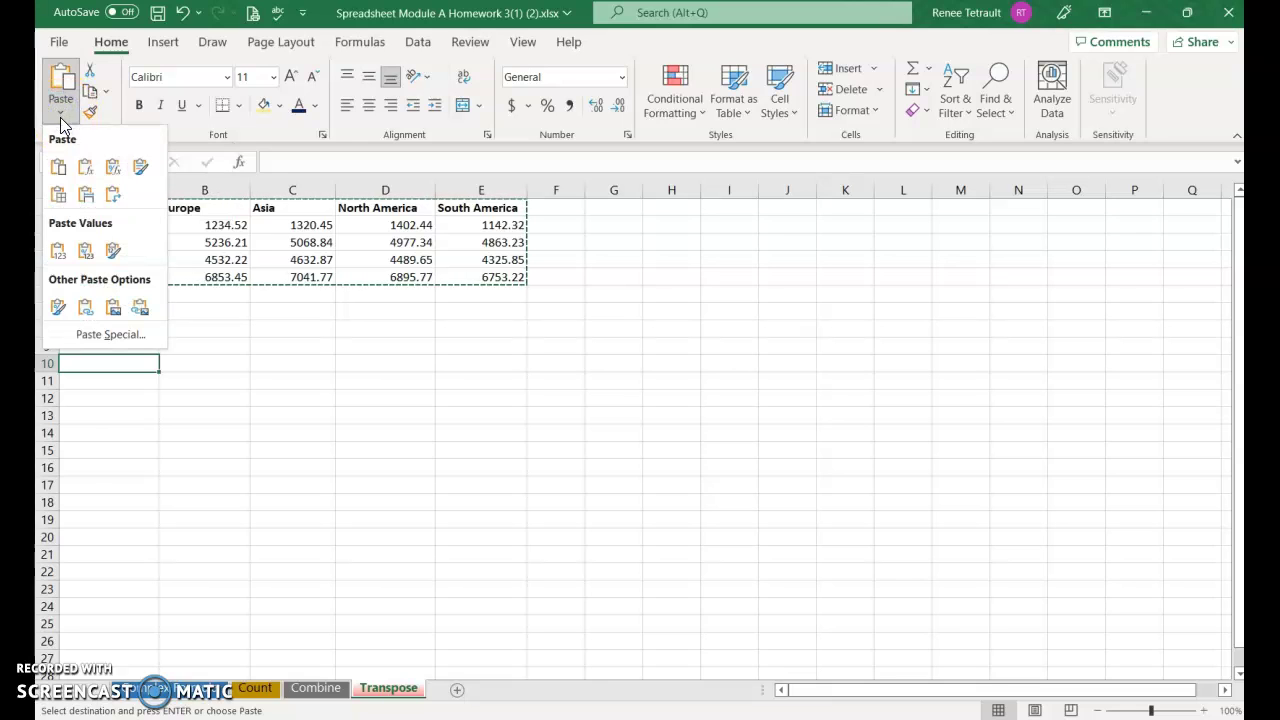
pyautogui.click(116, 197)
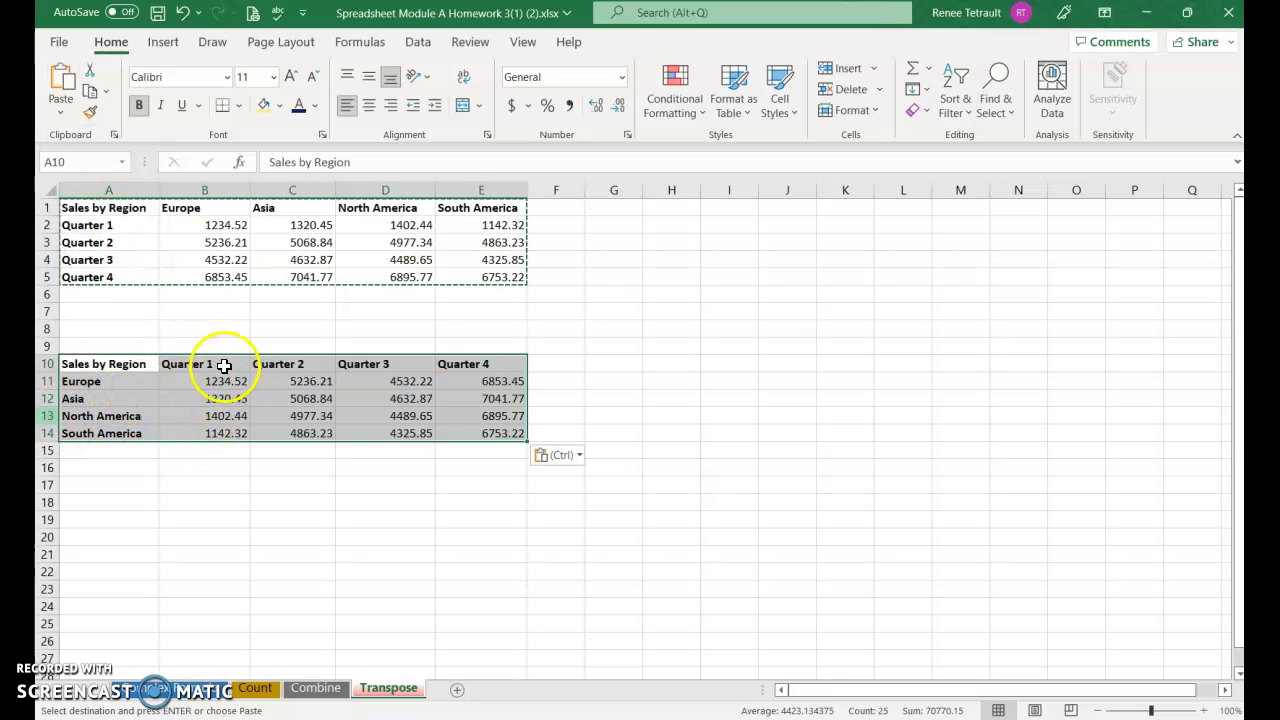
pyautogui.click(88, 385)
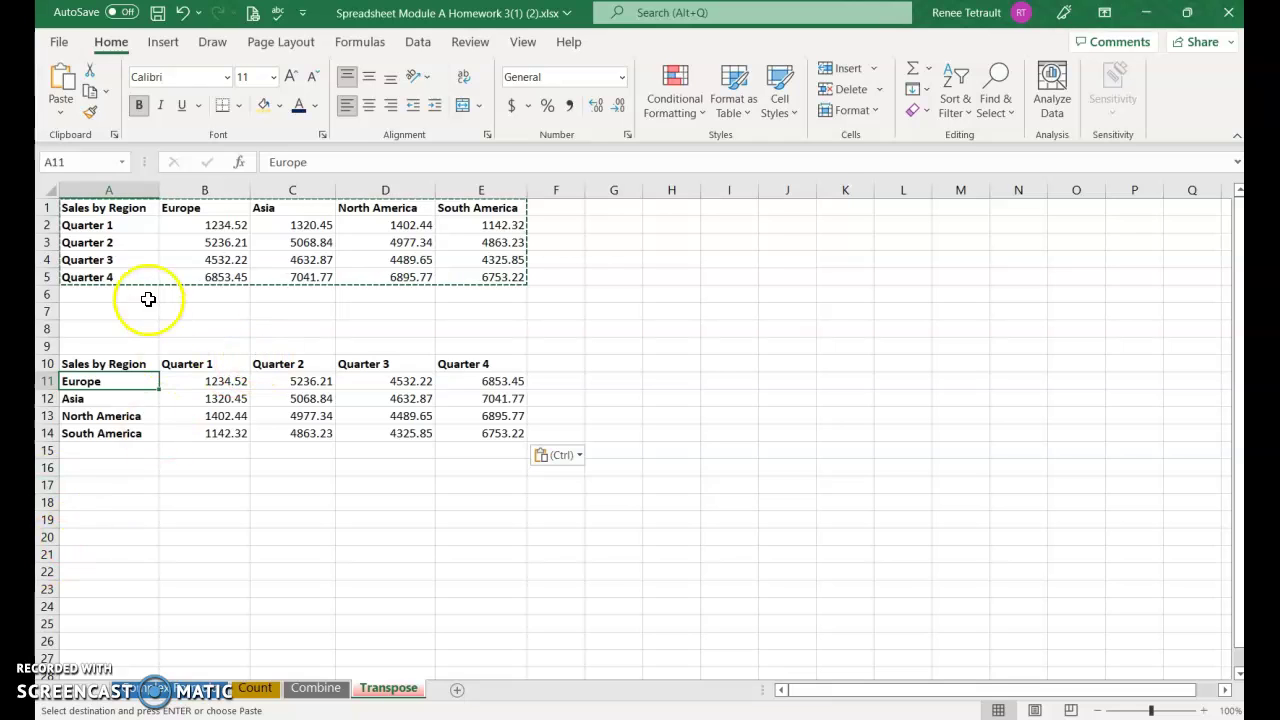
# - Clear and delete rows A1:E9 so the transposed table shifts up to A1:E5
pyautogui.moveTo(82, 207); pyautogui.dragTo(330, 281)
pyautogui.moveTo(480, 277); pyautogui.dragTo(480, 346)
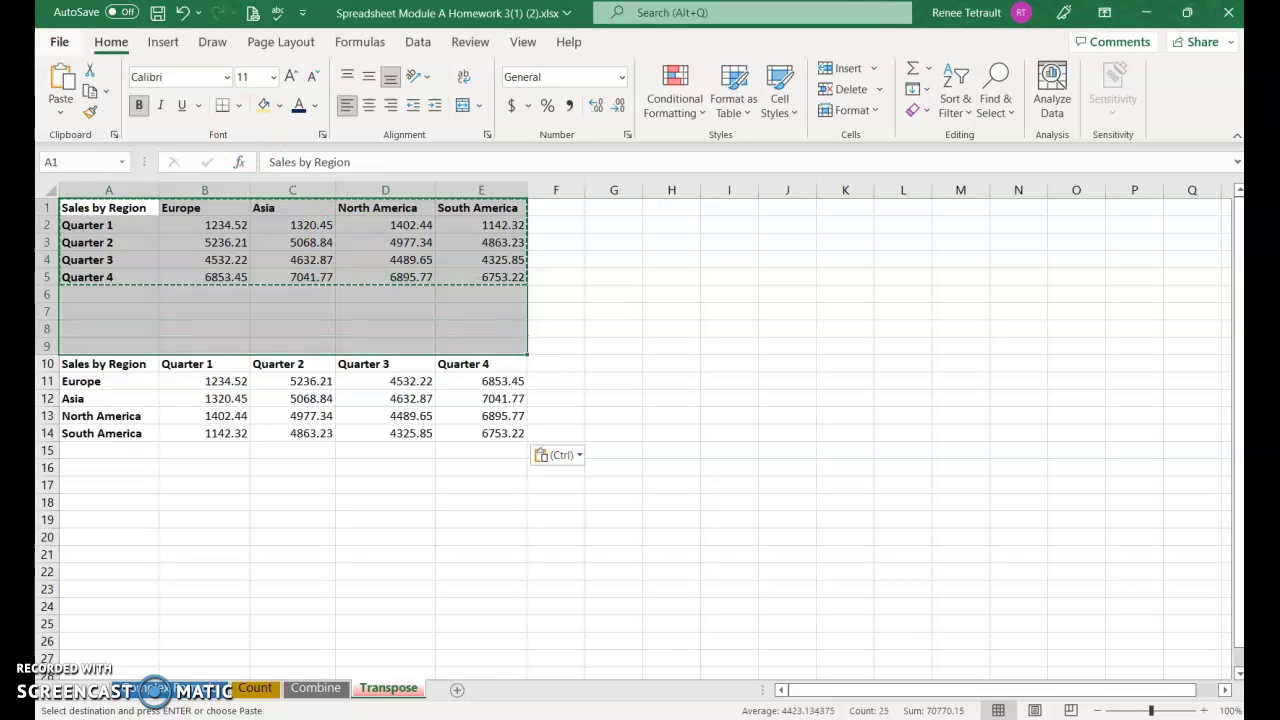
pyautogui.press('Delete')
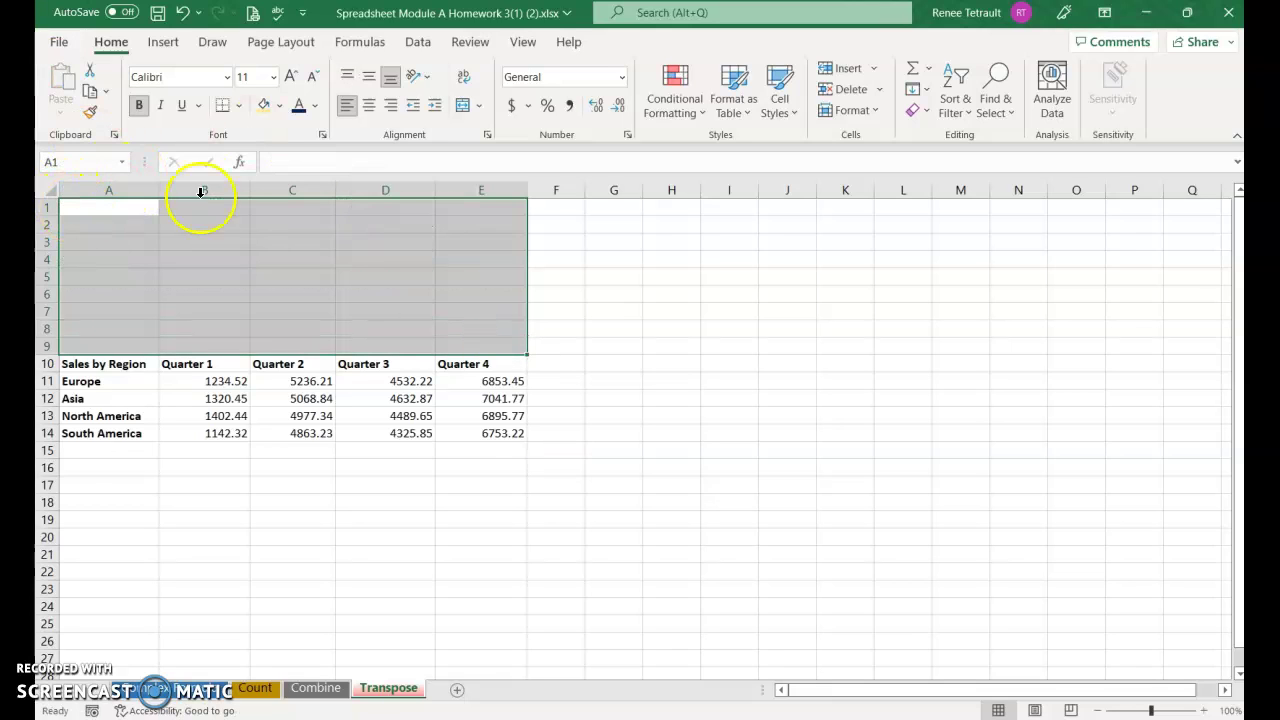
pyautogui.click(850, 88)
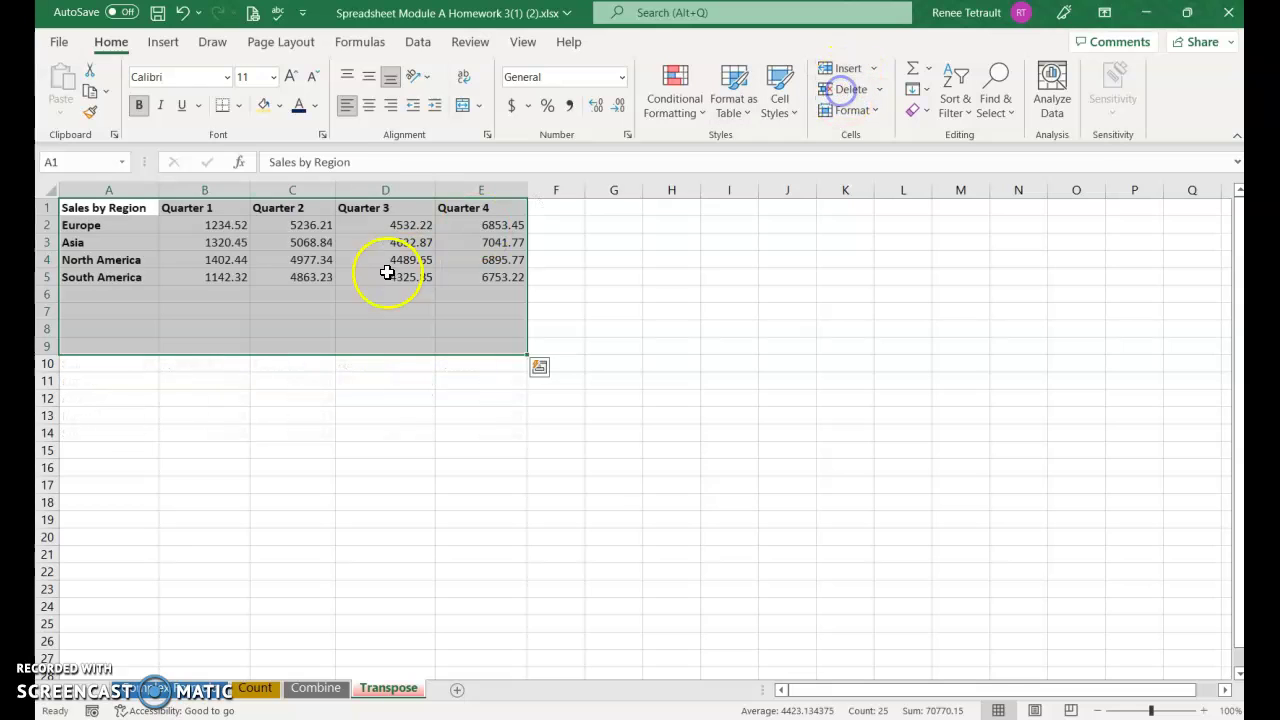
pyautogui.click(144, 430)
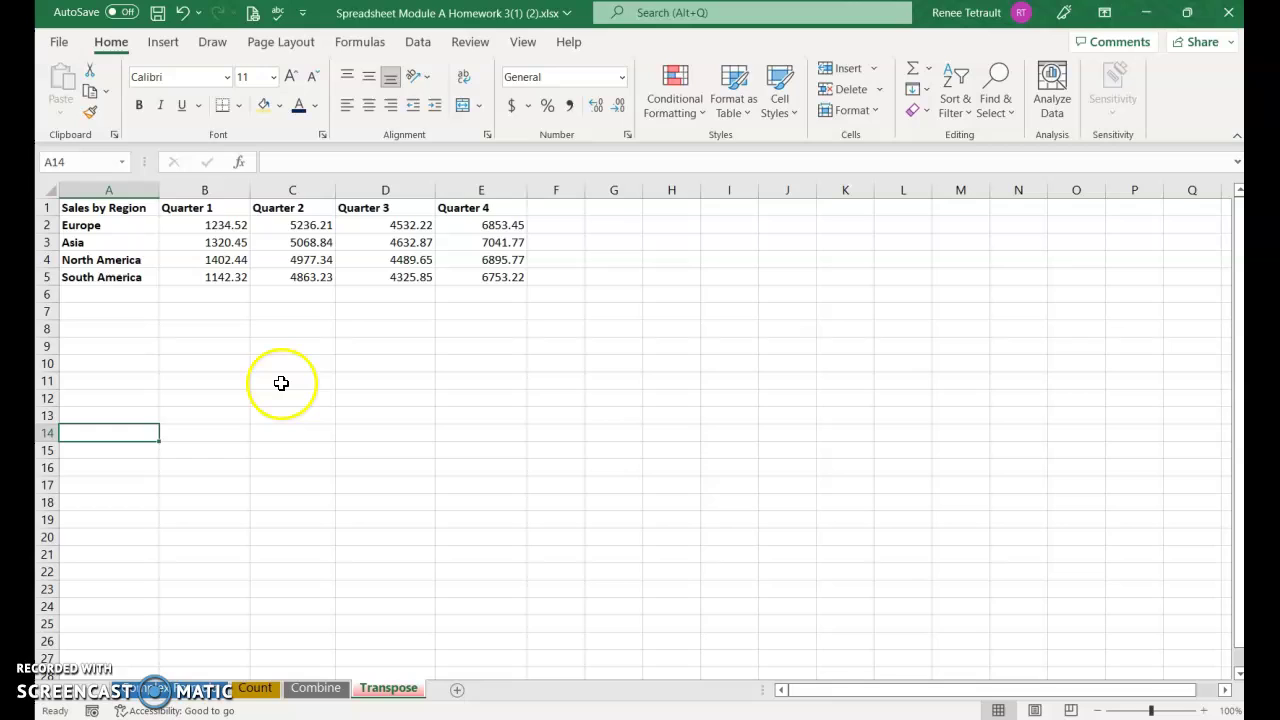